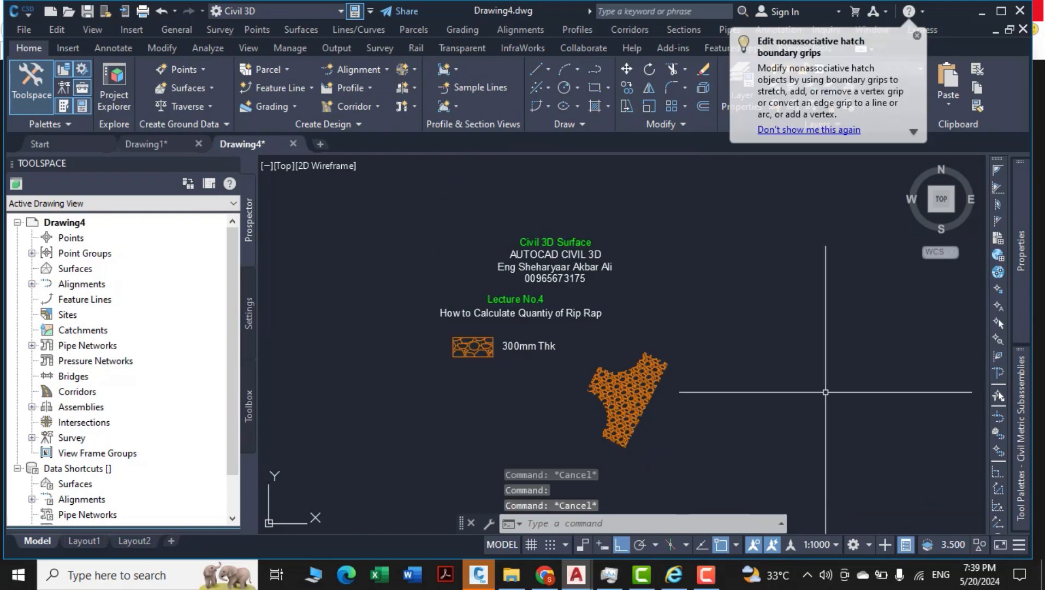
Inspect the pattern and geometry properties of the gravel hatch below the title text.
middle_drag(787, 413, 825, 410)
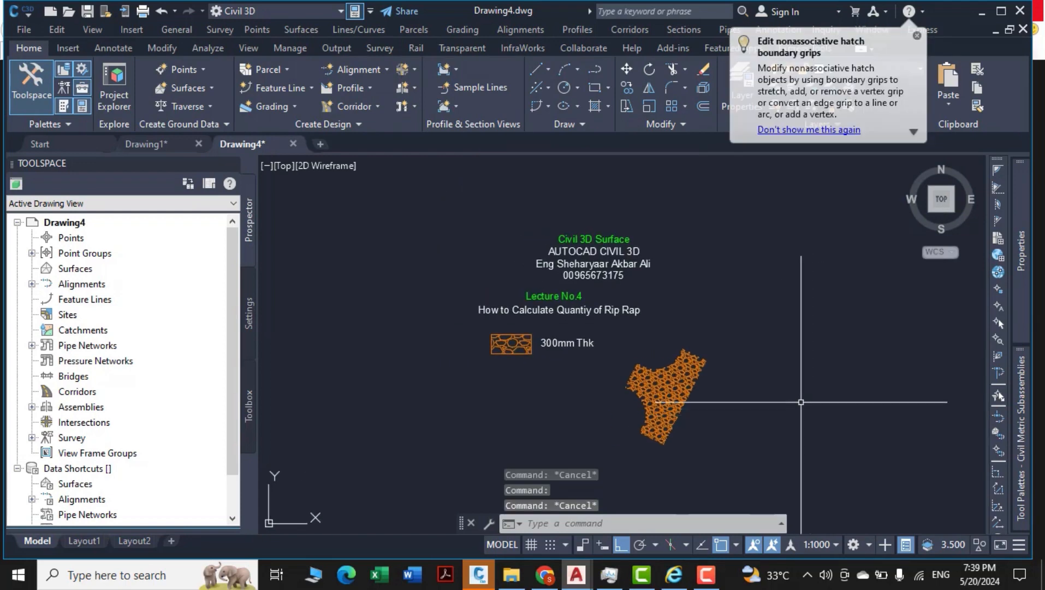
scroll(679, 385, up, 6)
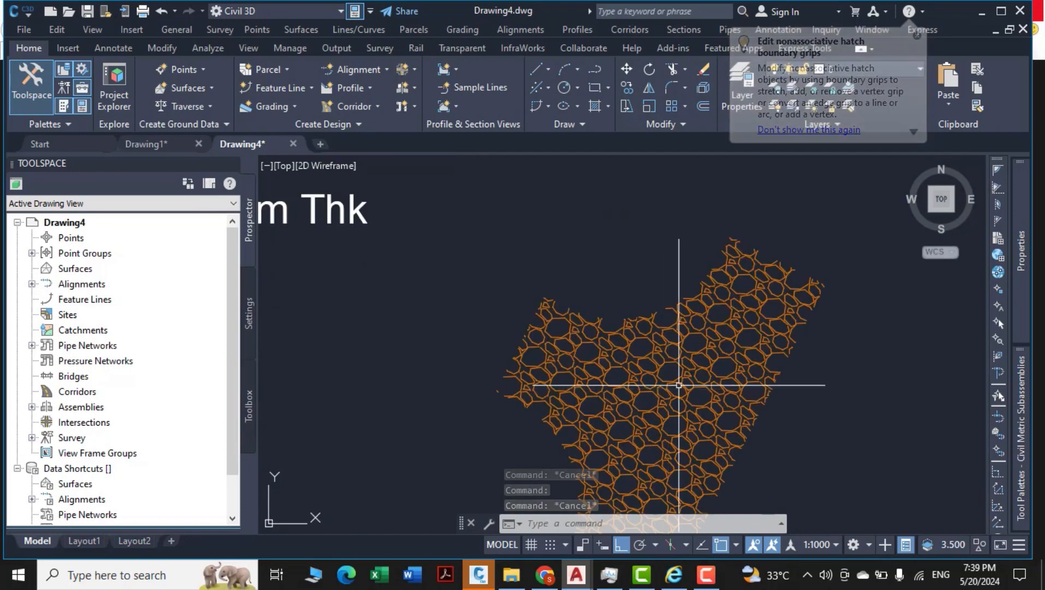
double_click(679, 385)
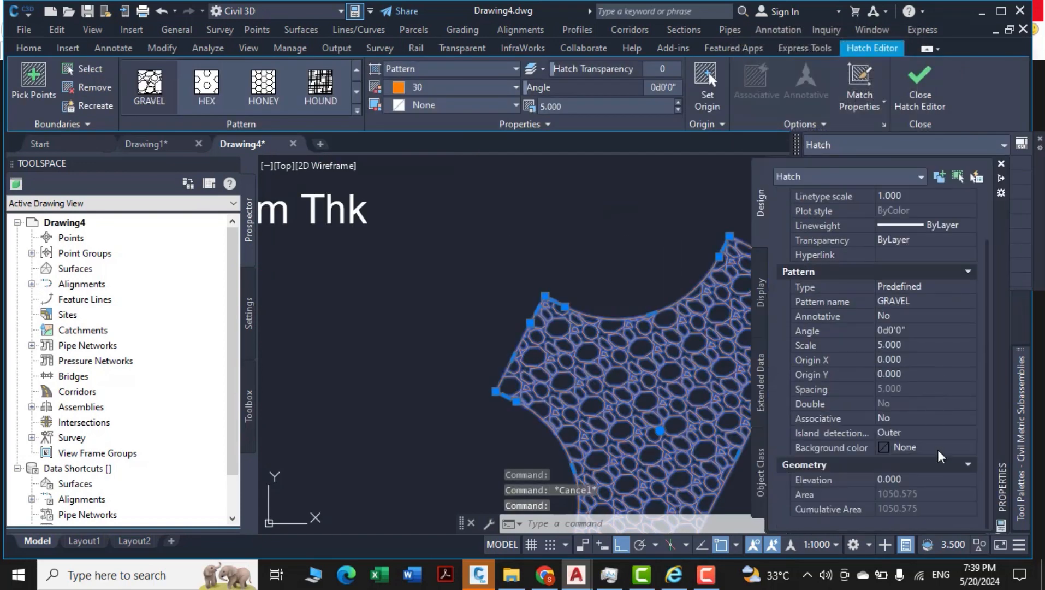
key(Escape)
key(Escape)
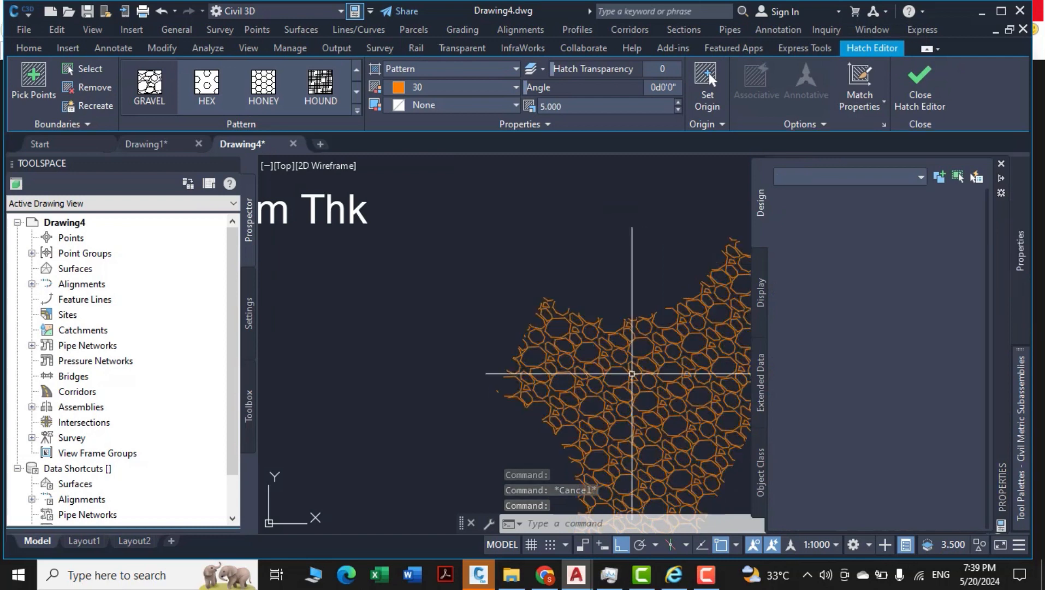
scroll(629, 374, down, 6)
mouse_move(821, 410)
middle_down()
mouse_move(800, 405)
mouse_move(808, 429)
middle_up()
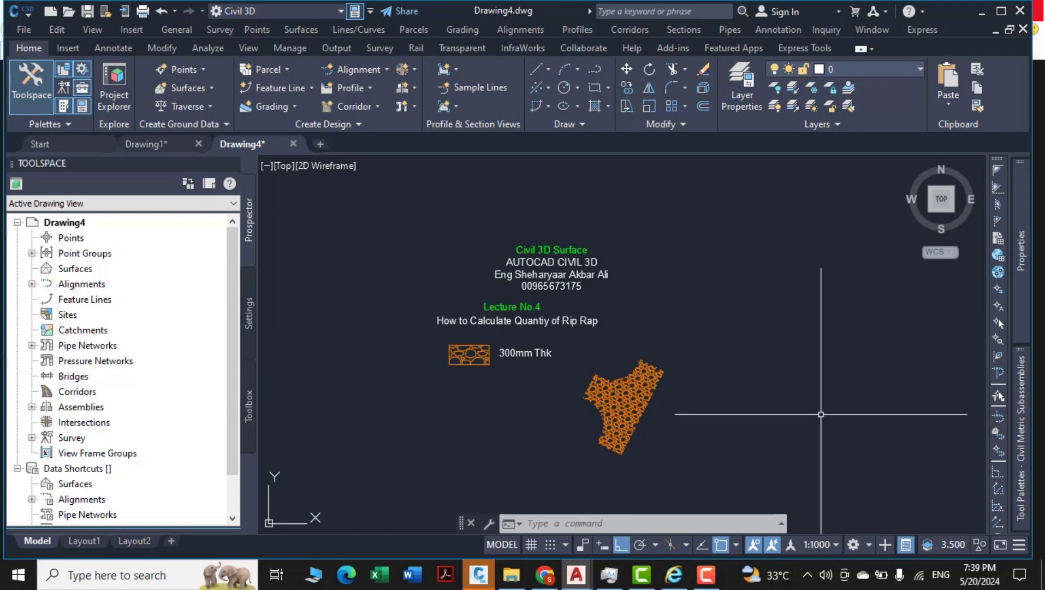
Start a point import and load ditch 7513.csv from drive D as the source file.
click(72, 239)
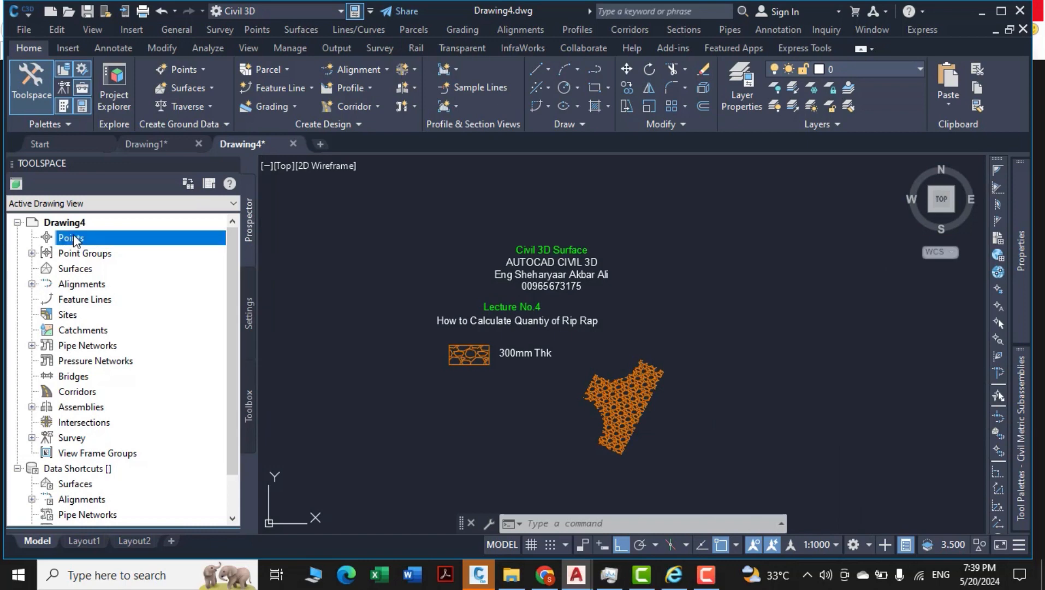
right_click(75, 241)
click(120, 247)
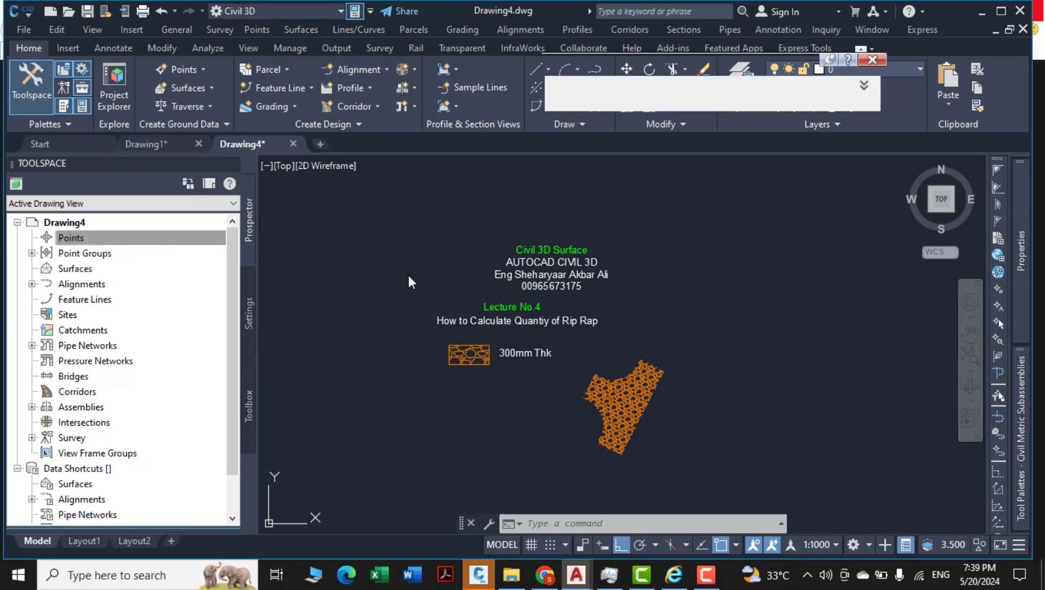
click(767, 87)
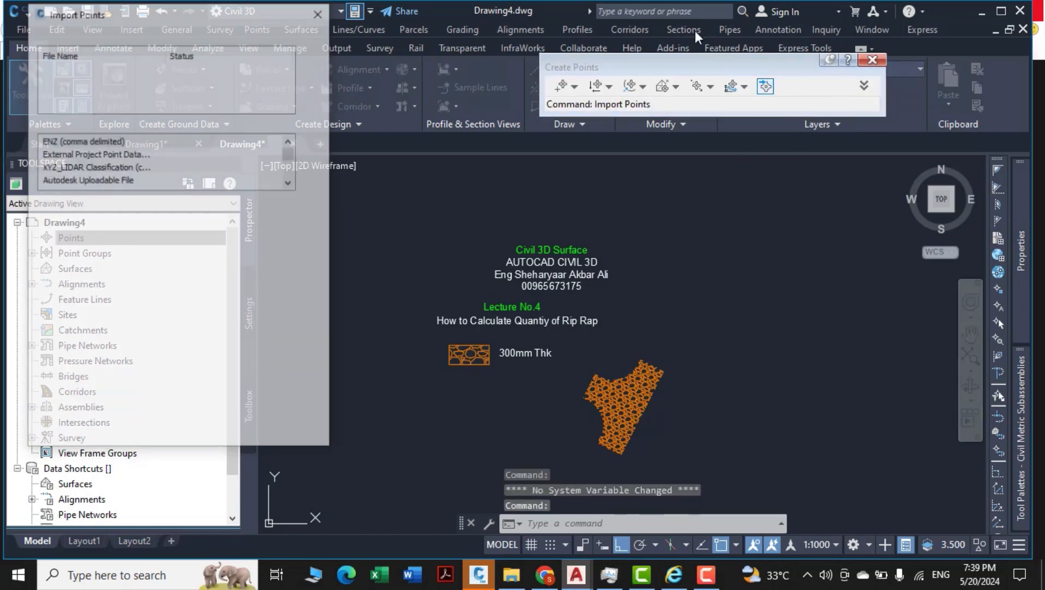
click(320, 52)
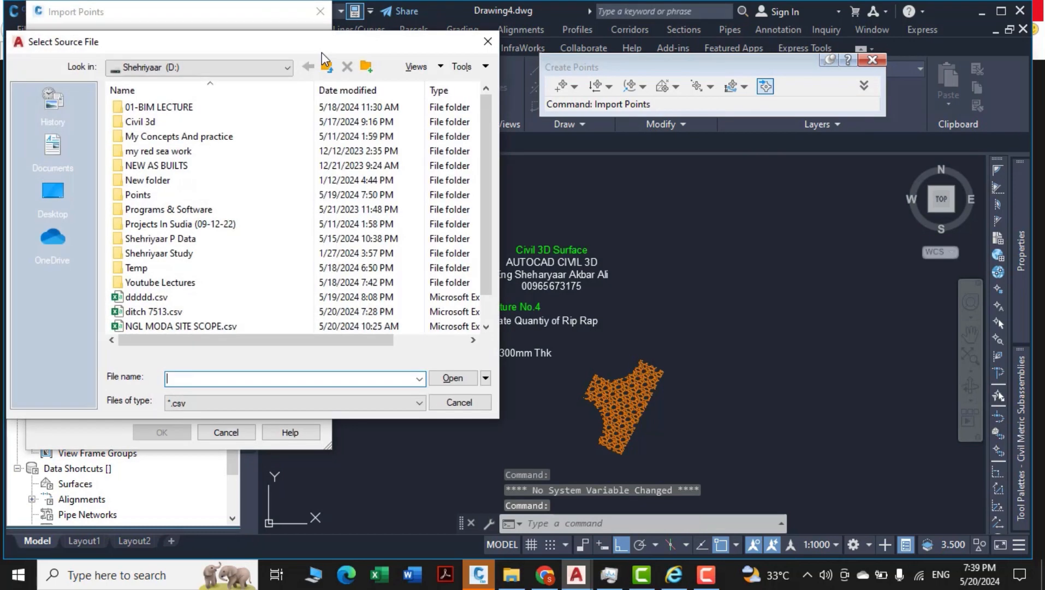
click(188, 312)
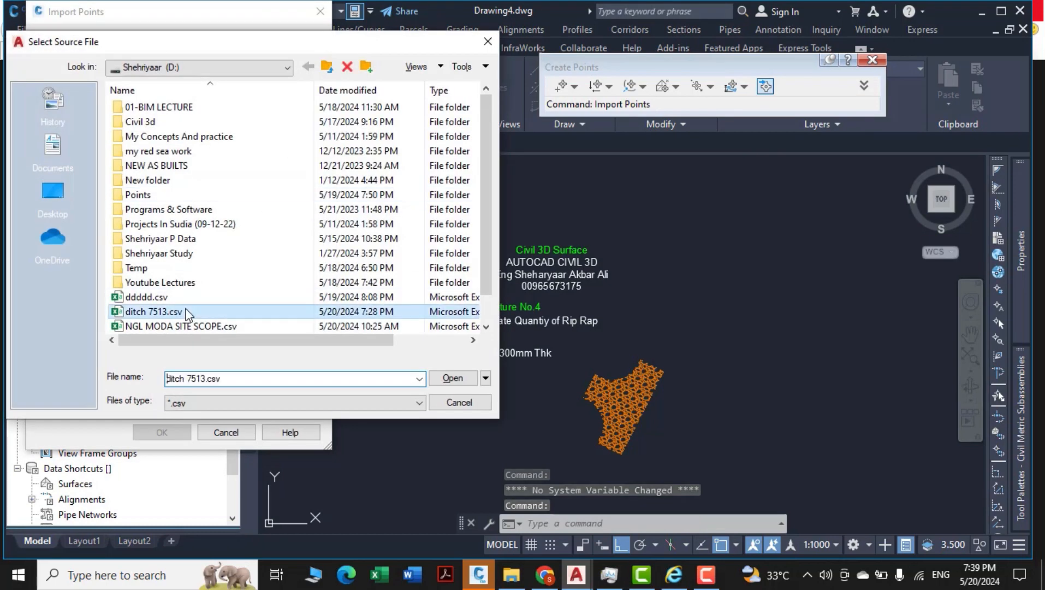
click(469, 383)
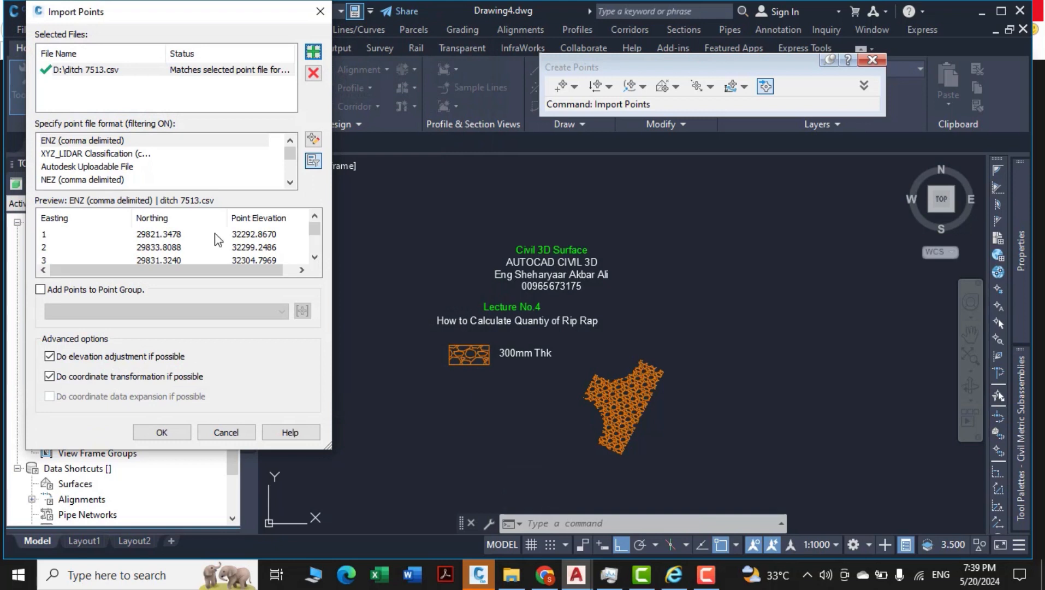
Import the points using the Autodesk Uploadable File format, adding them to a new point group named 7513.
click(77, 167)
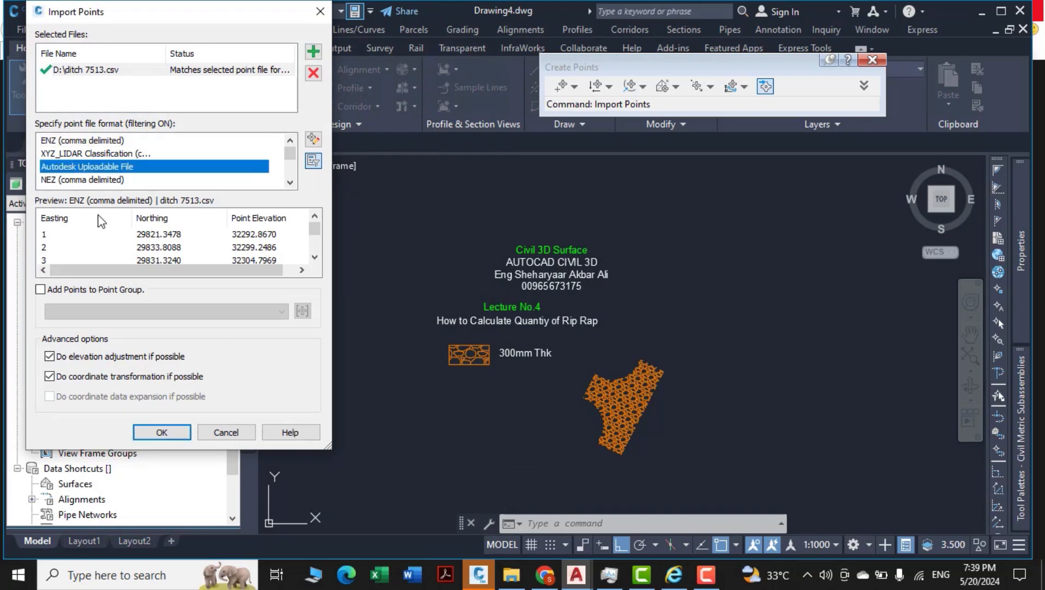
click(40, 290)
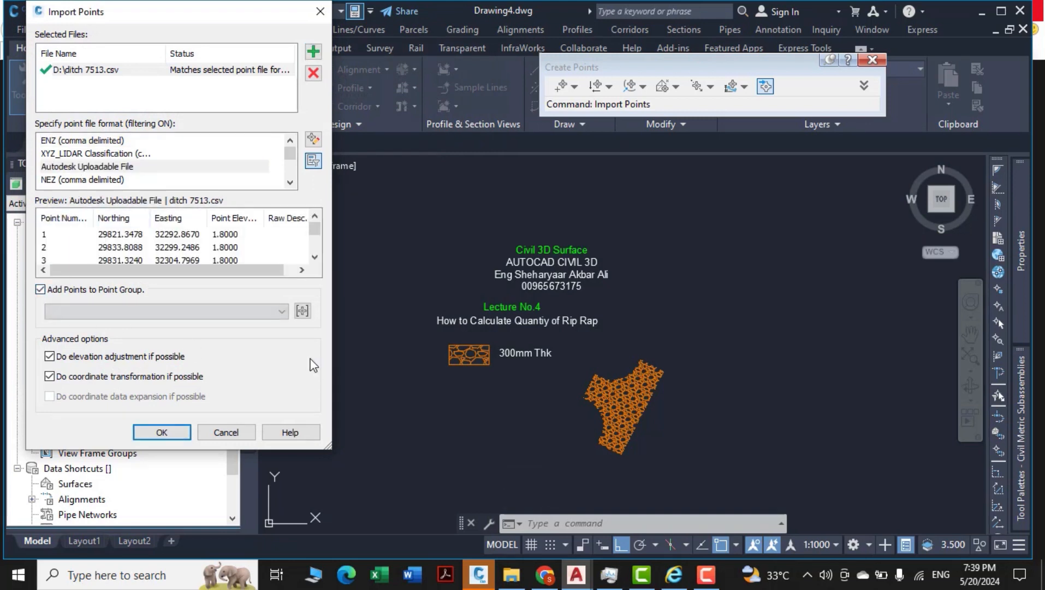
click(303, 311)
text(7513)
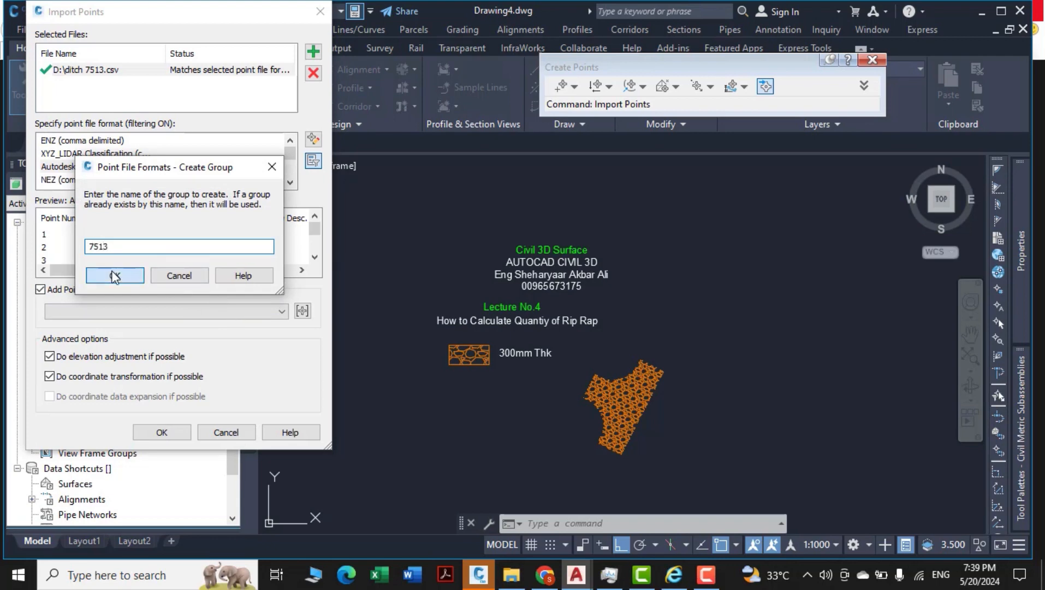
click(114, 276)
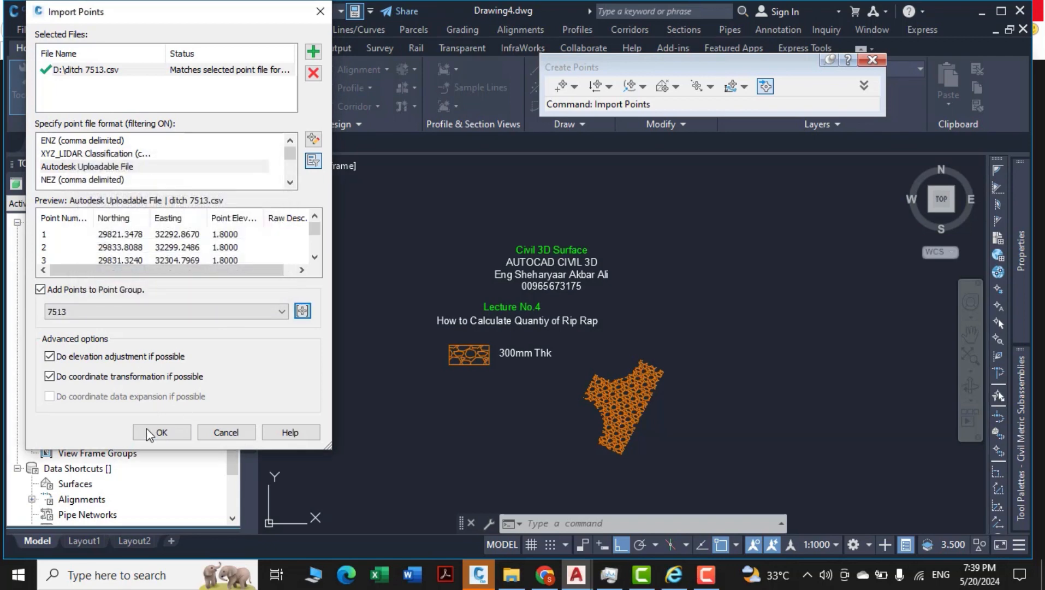
click(162, 432)
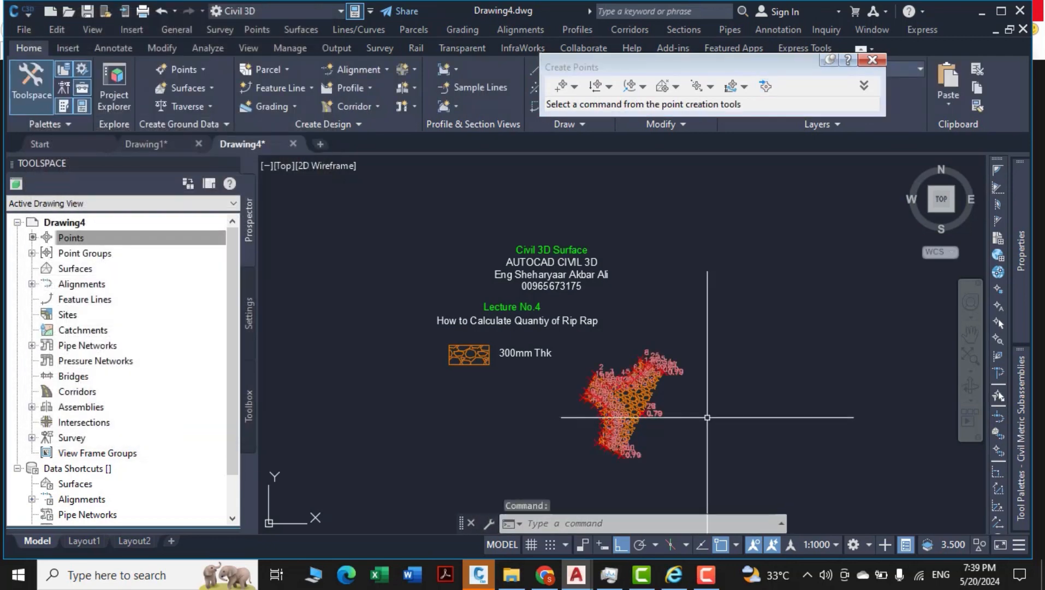
scroll(648, 384, up, 2)
click(820, 545)
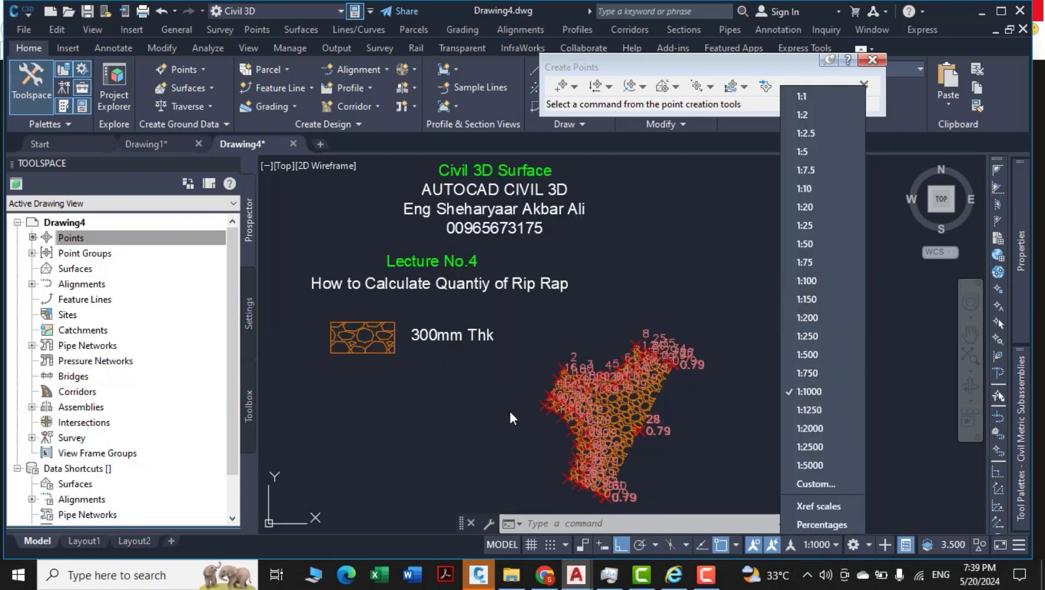
key(Escape)
Set the marker size of point group 7513's Basic point style to 0.5 mm.
click(32, 253)
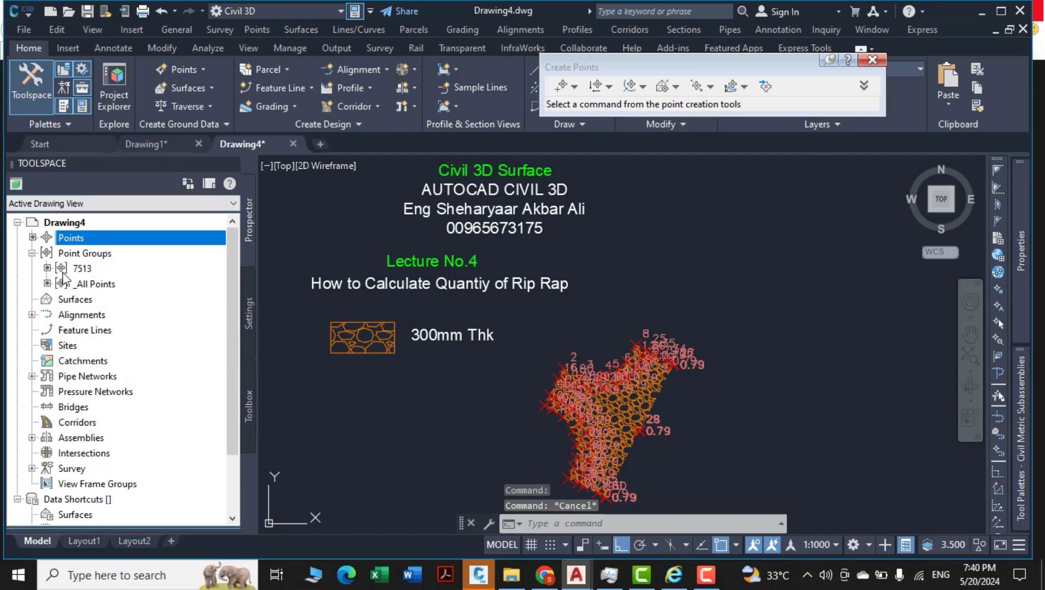
click(74, 268)
right_click(76, 268)
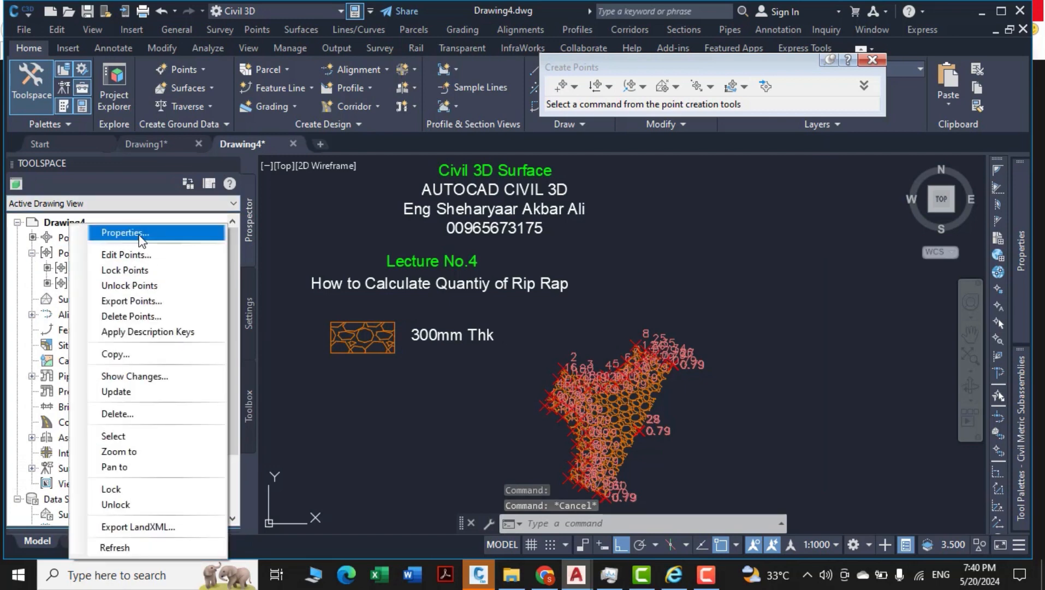
click(141, 234)
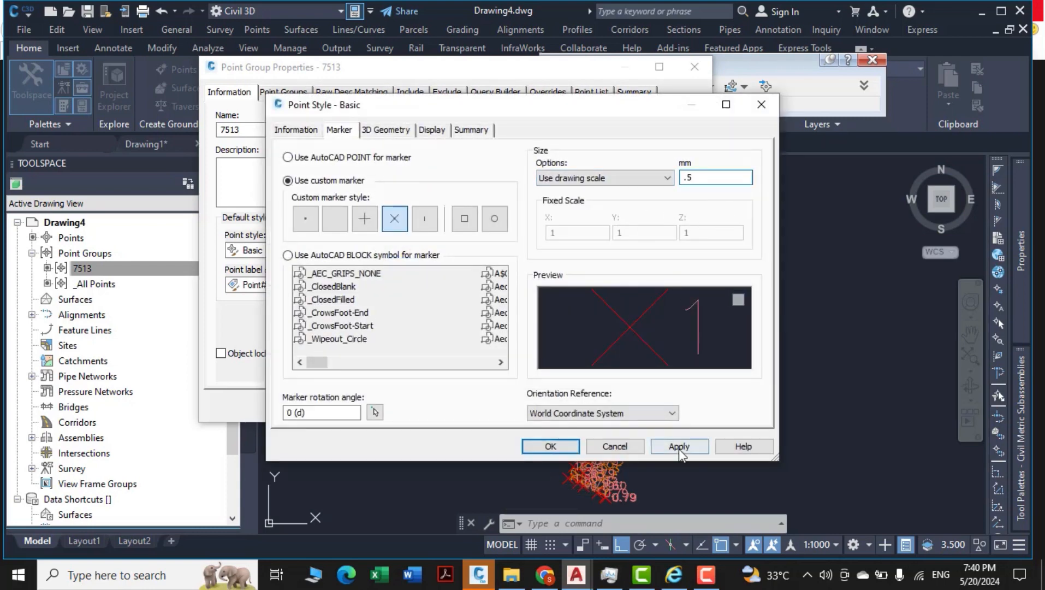
click(571, 445)
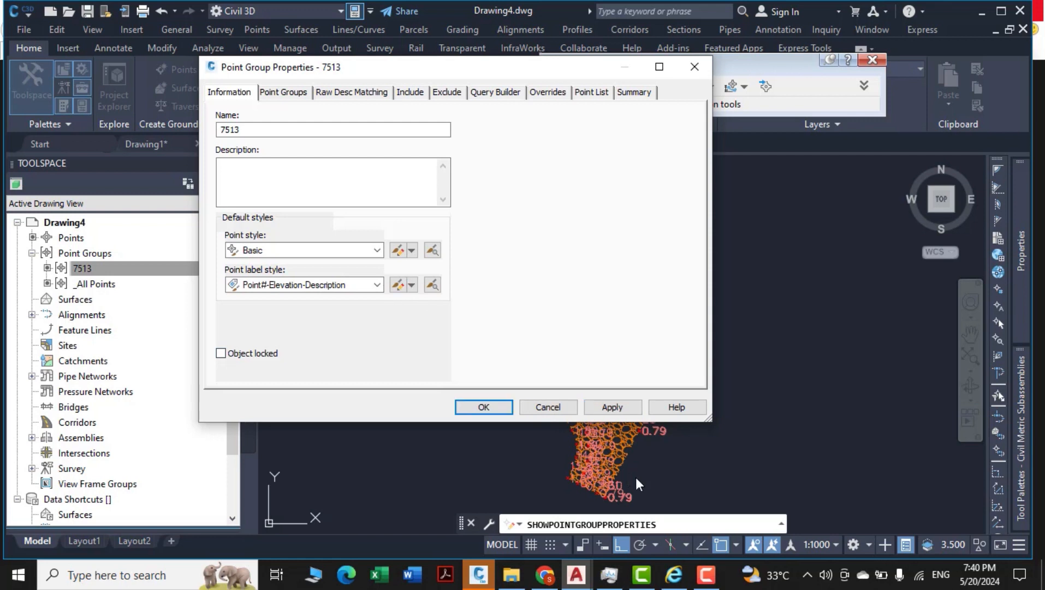
Set the point label style of point group 7513 to <none> and apply the group properties.
click(376, 286)
click(275, 302)
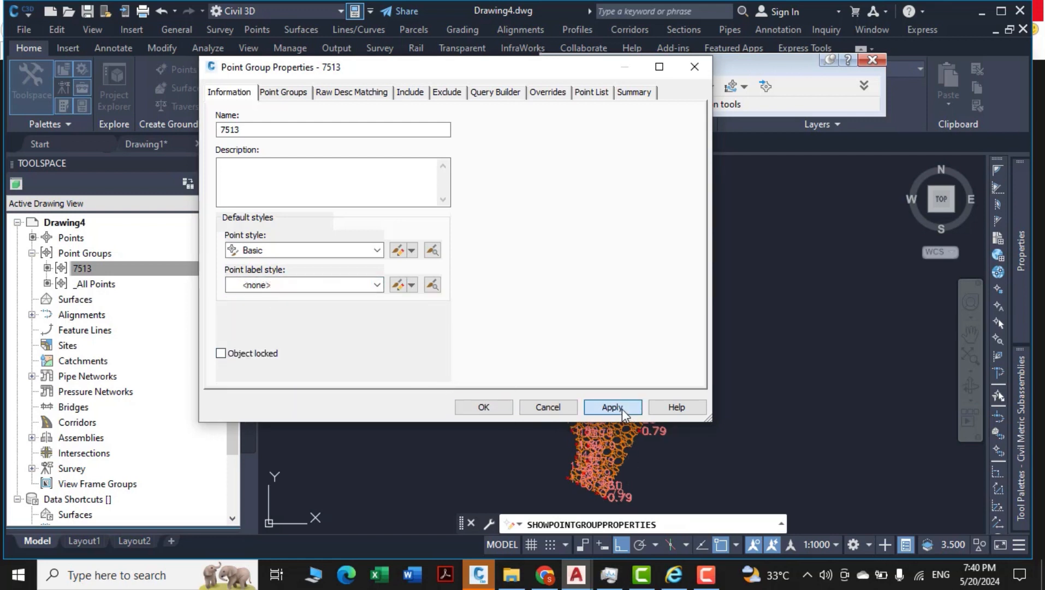
click(622, 413)
click(491, 411)
Examine the imported point markers across the rip rap hatch area.
scroll(649, 387, up, 5)
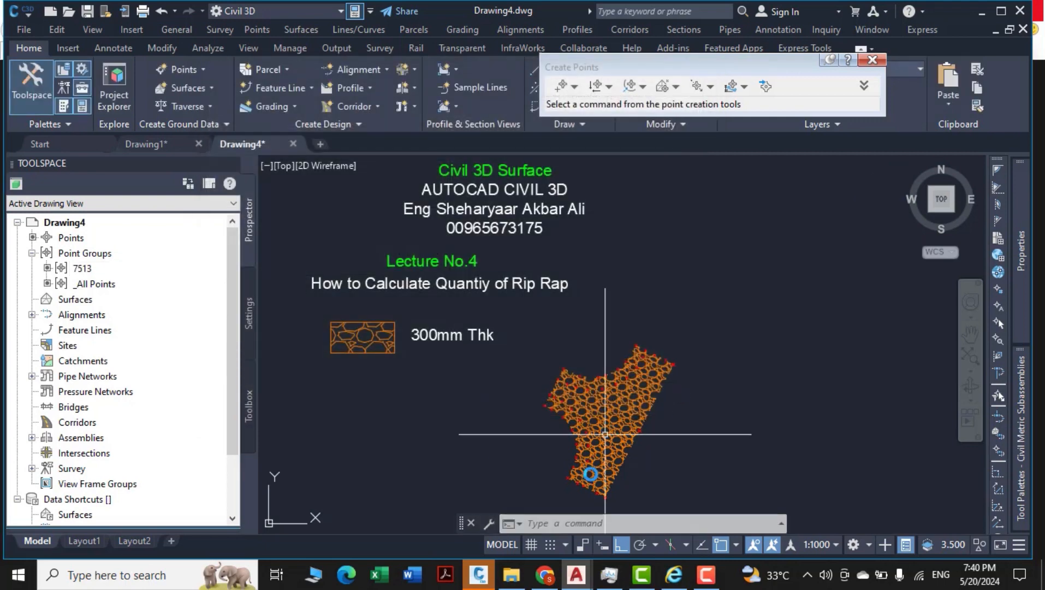
scroll(678, 337, up, 1)
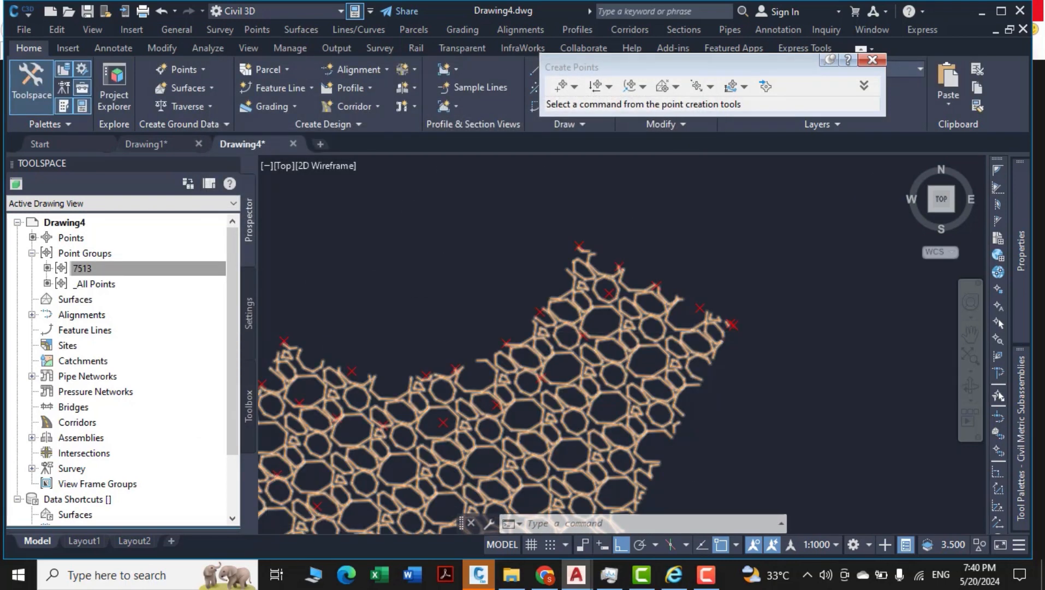
scroll(715, 332, down, 1)
middle_drag(716, 332, 756, 183)
scroll(601, 446, down, 1)
mouse_move(601, 447)
middle_down()
mouse_move(602, 378)
mouse_move(639, 418)
middle_up()
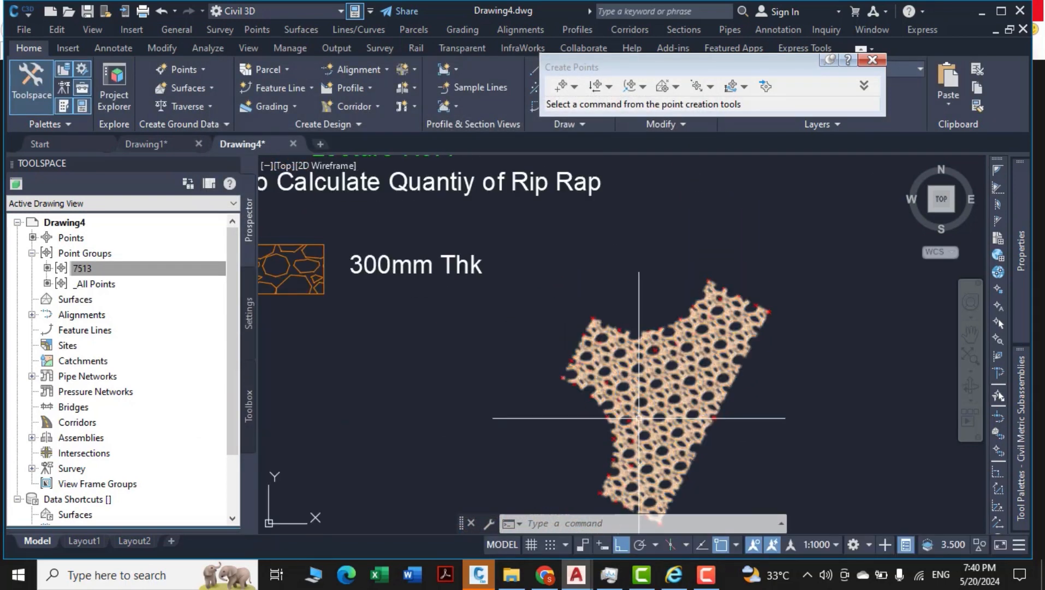
scroll(748, 367, down, 2)
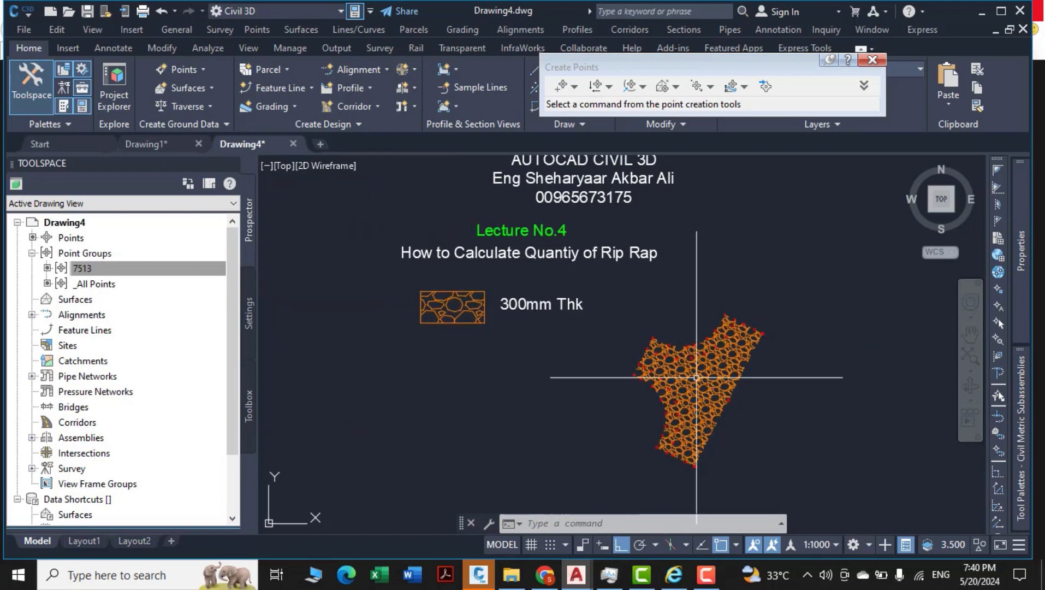
Create a TIN surface named ditch, keeping the Contours 2m and 10m (Background) style.
click(135, 270)
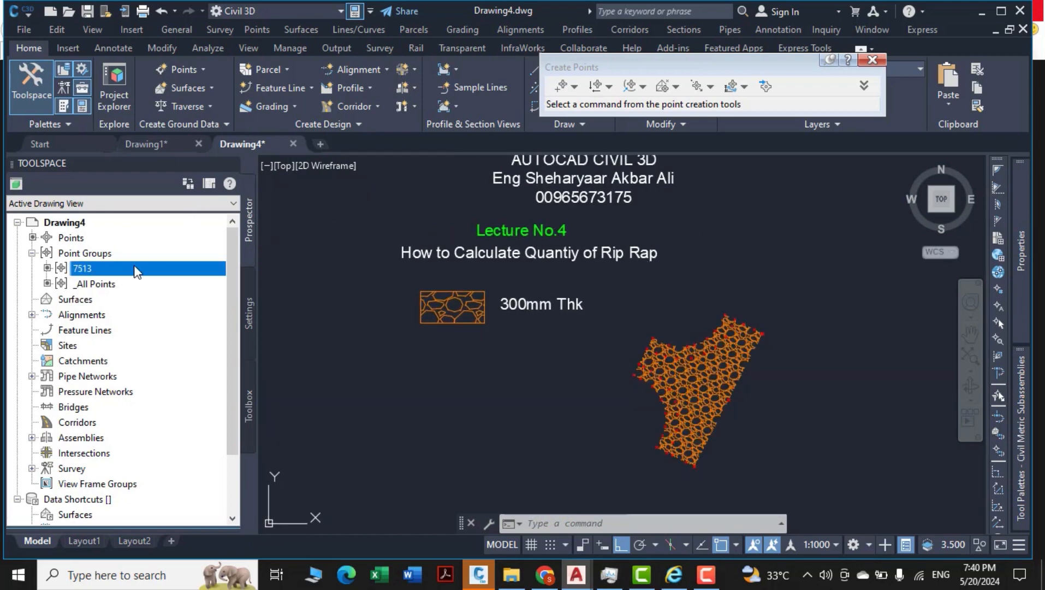
click(66, 300)
right_click(86, 311)
click(158, 315)
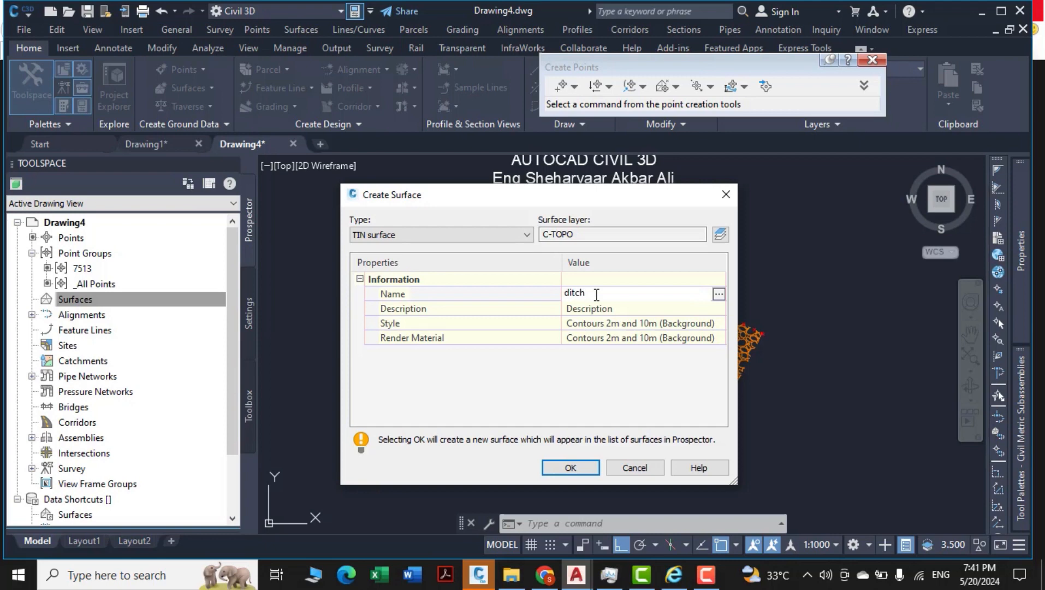
click(571, 467)
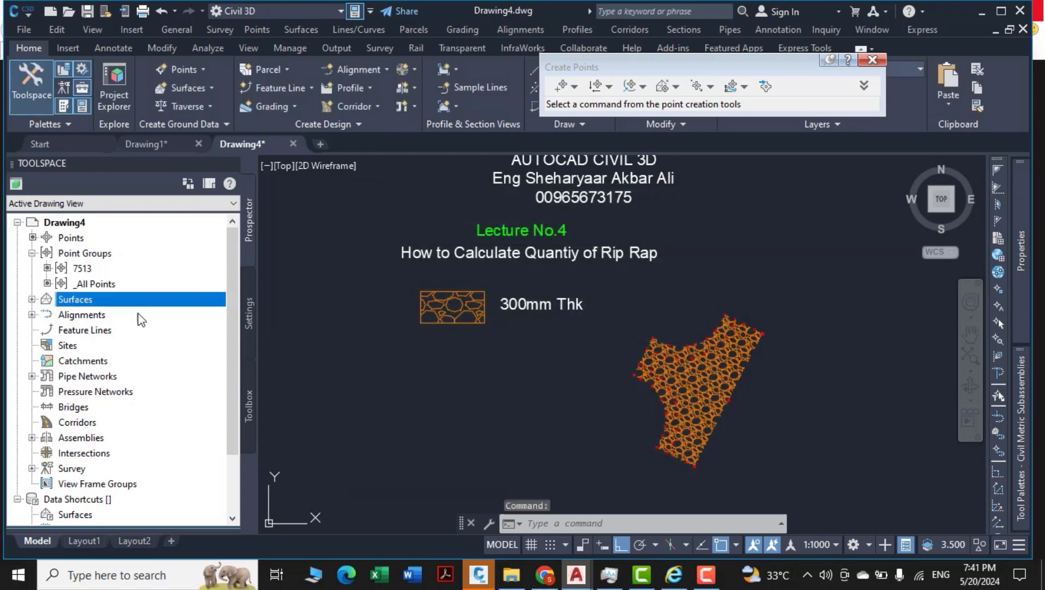
Add point group 7513 to the definition of the ditch surface.
click(32, 299)
click(47, 314)
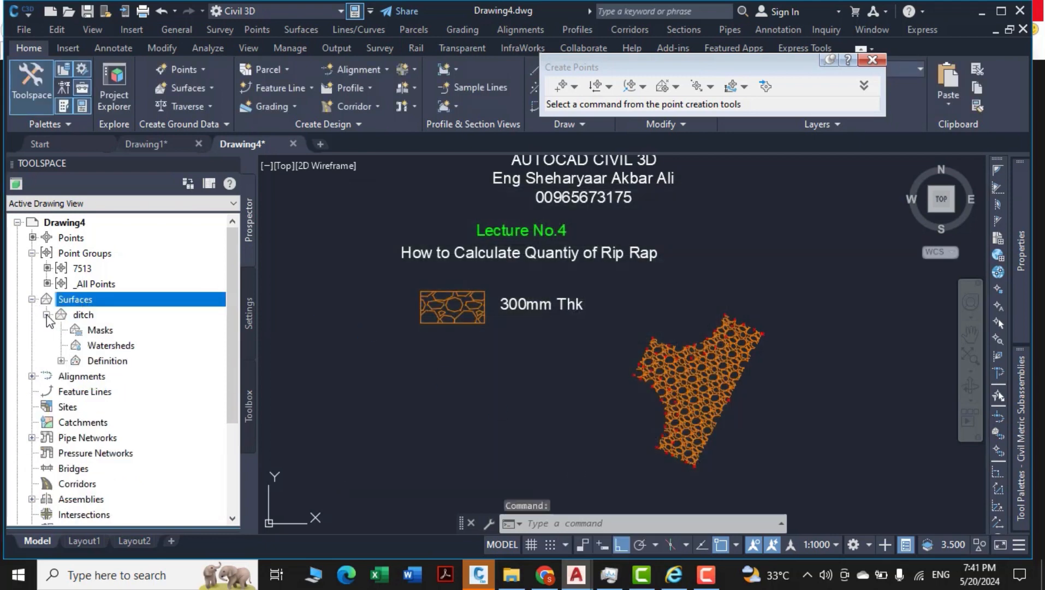
click(62, 360)
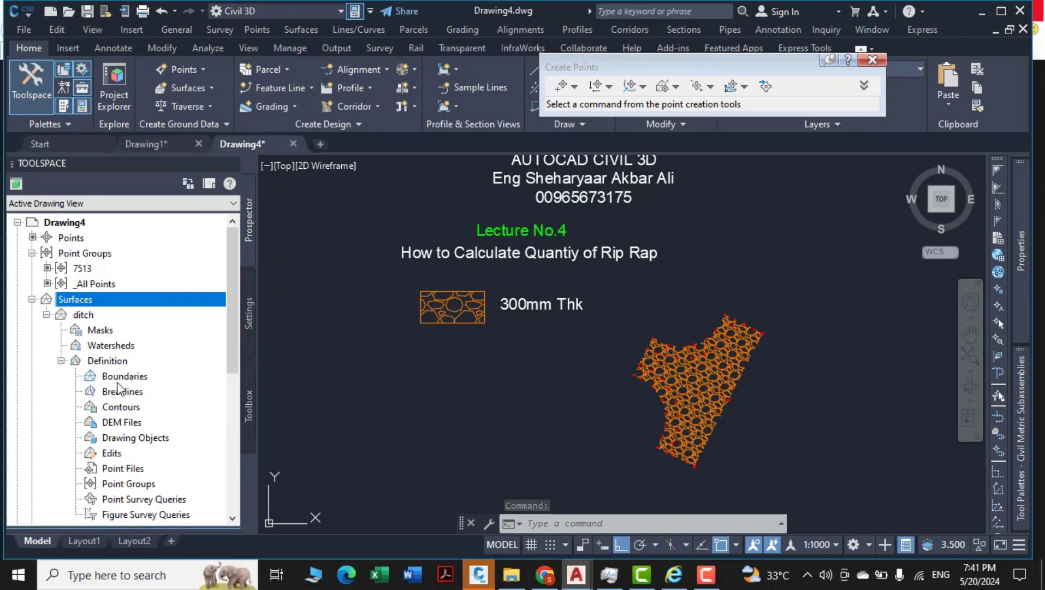
right_click(135, 485)
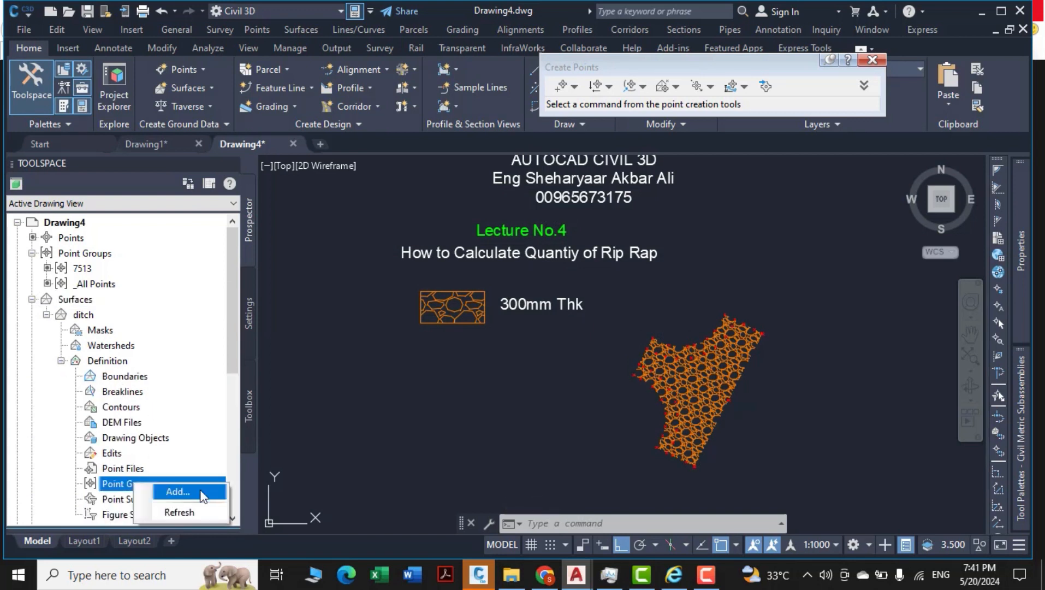
click(203, 493)
click(426, 261)
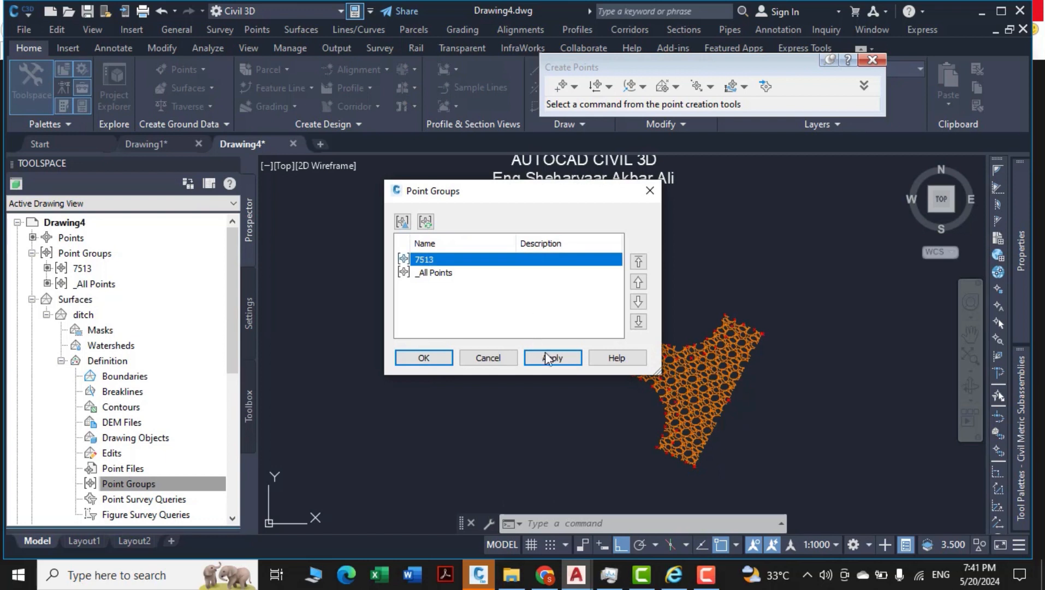
click(563, 358)
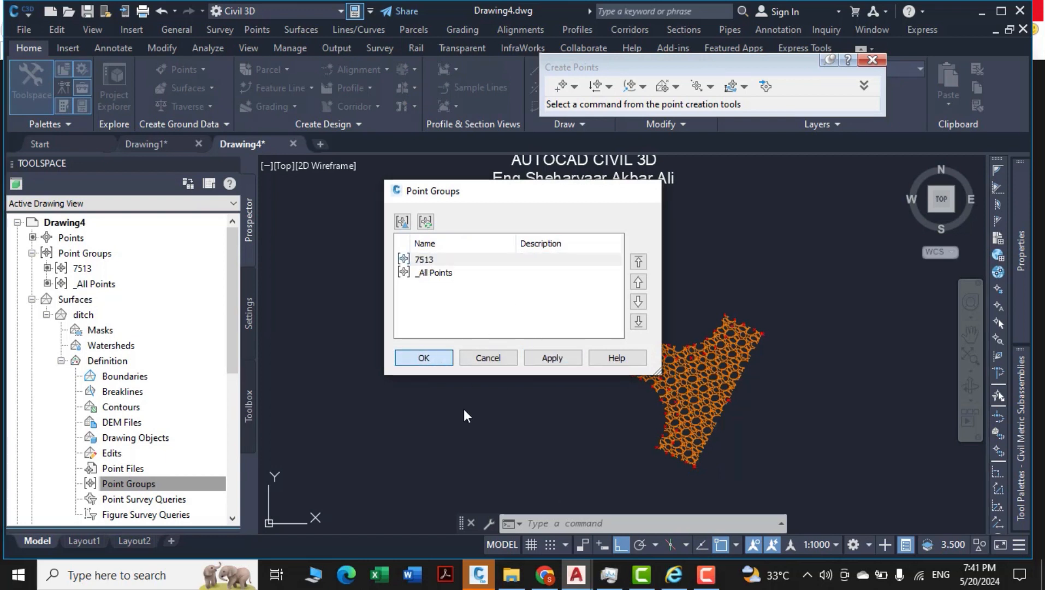
key(Return)
mouse_move(721, 397)
middle_down()
mouse_move(607, 384)
mouse_move(604, 407)
mouse_move(619, 361)
middle_up()
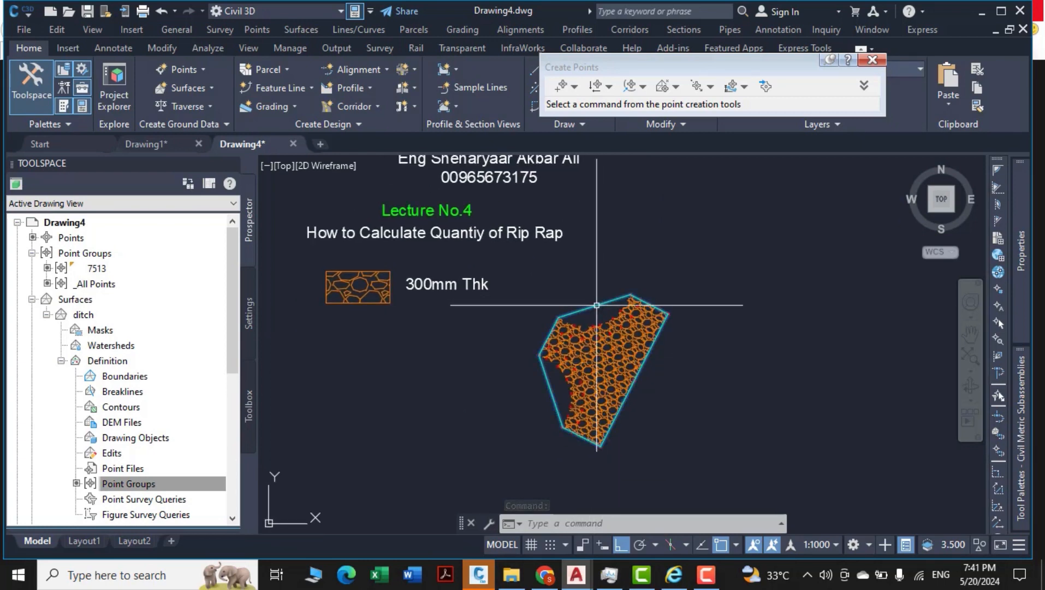
Edit the ditch surface's style so the plan view hides major and minor contours and shows triangles.
click(655, 338)
right_click(720, 342)
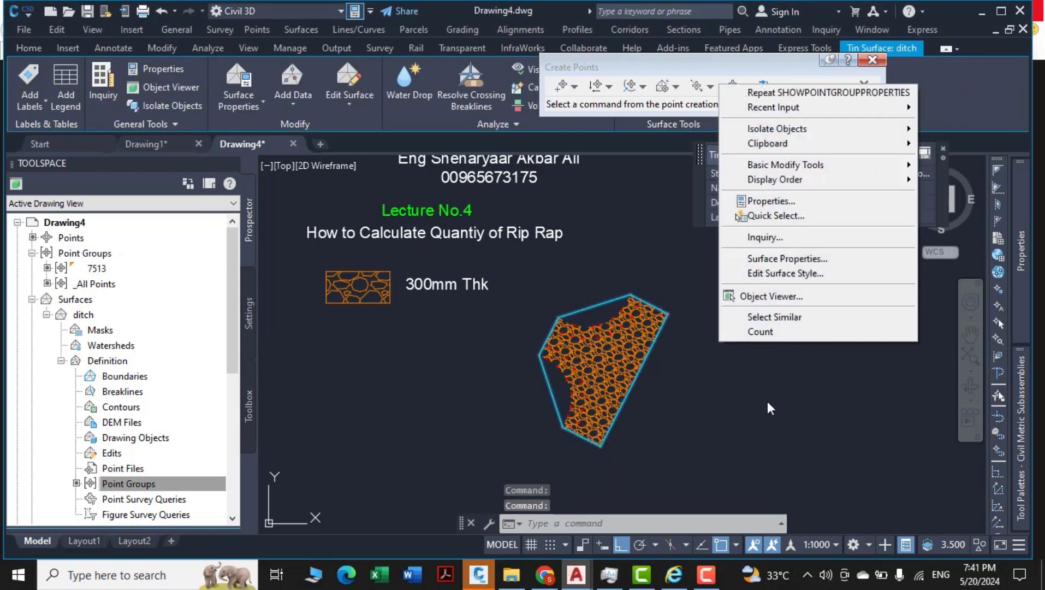
click(793, 274)
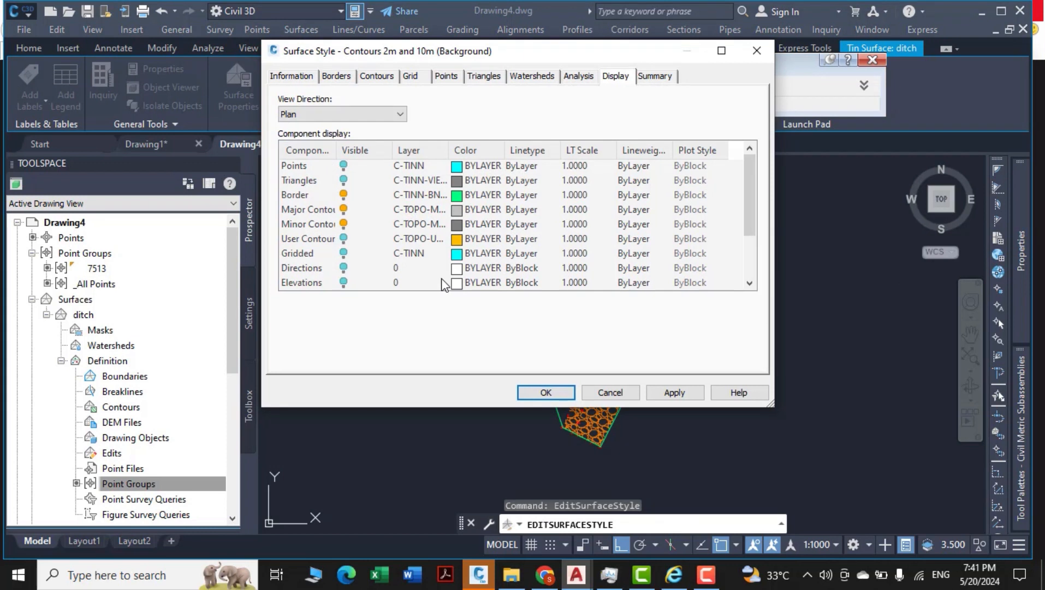
click(344, 224)
click(344, 210)
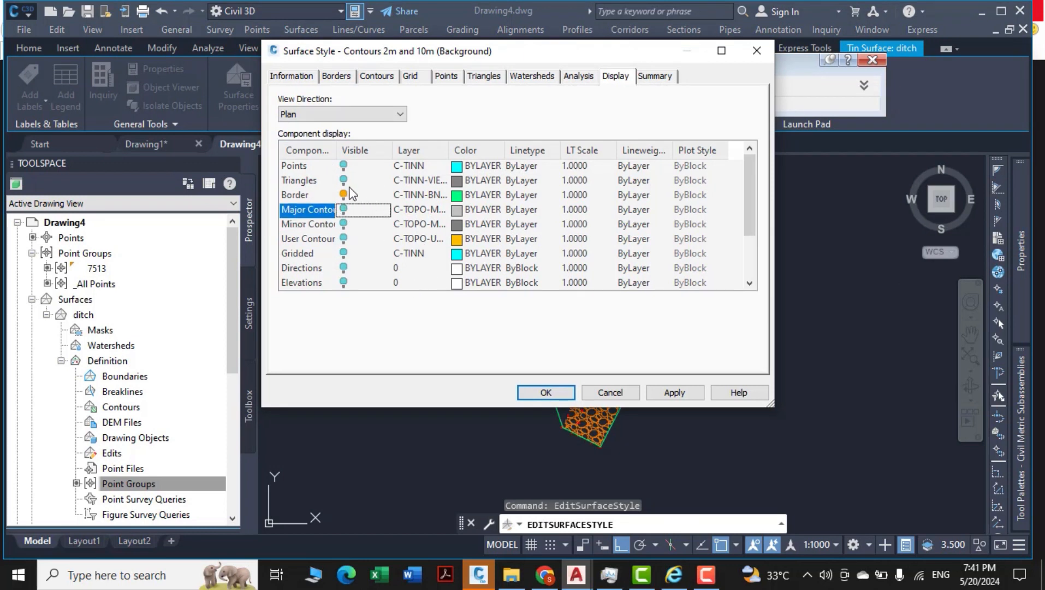
click(344, 185)
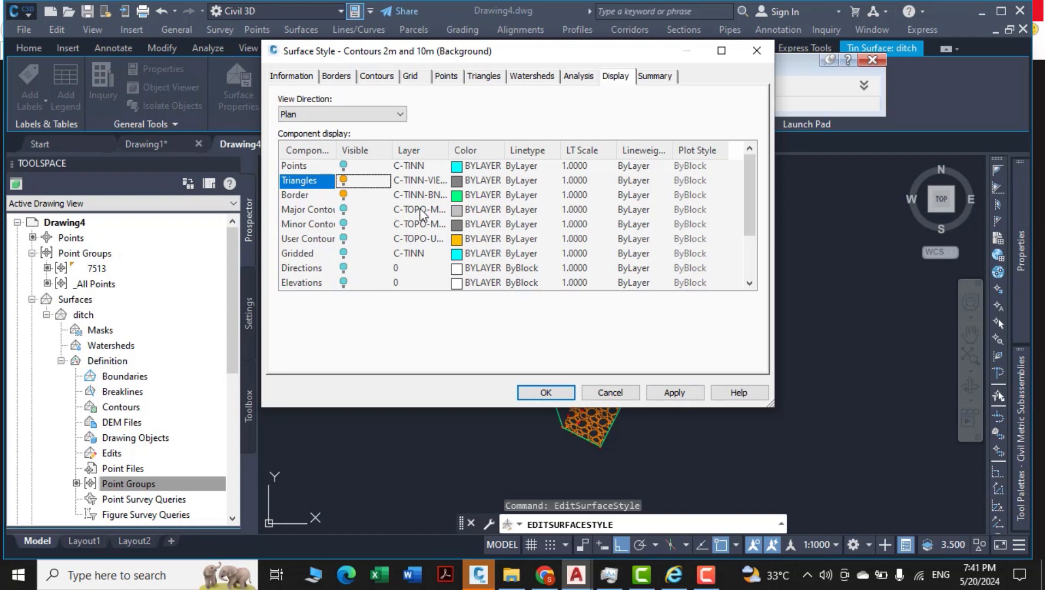
Set the Border component's color to white in the surface style and apply the style changes.
click(470, 195)
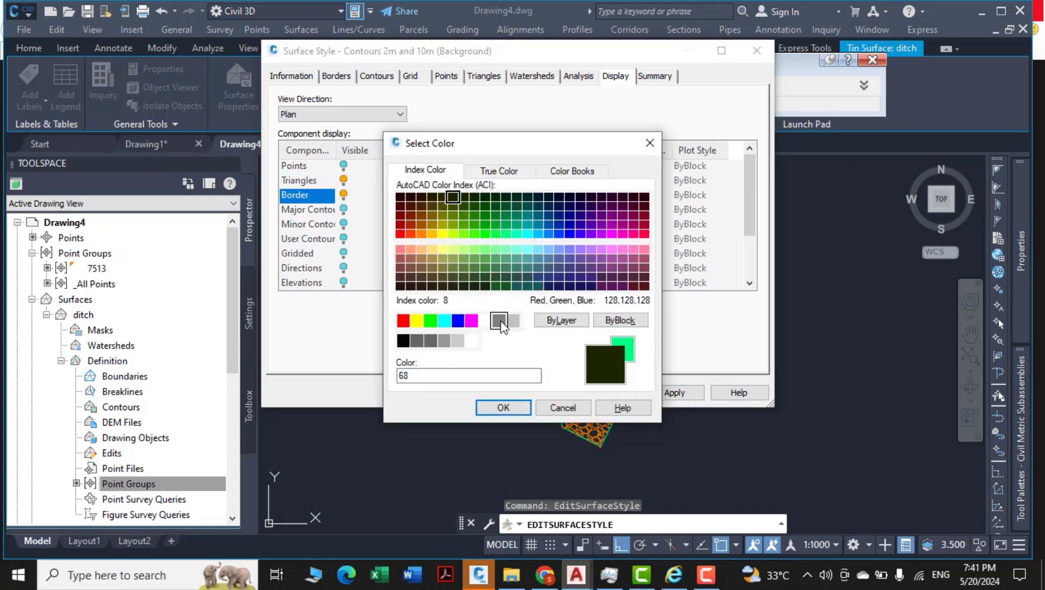
click(485, 320)
key(Return)
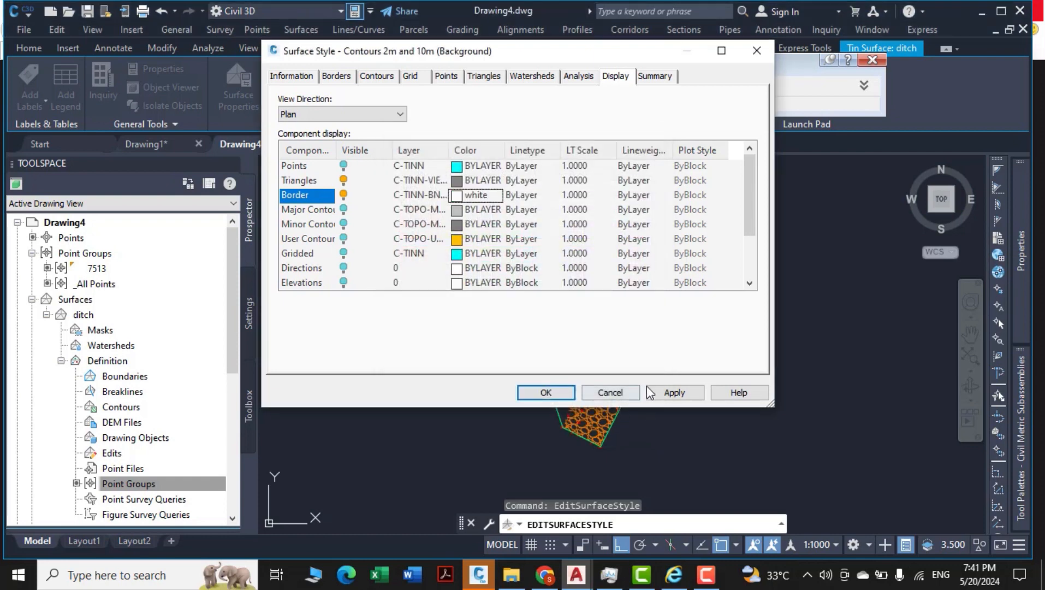
click(546, 392)
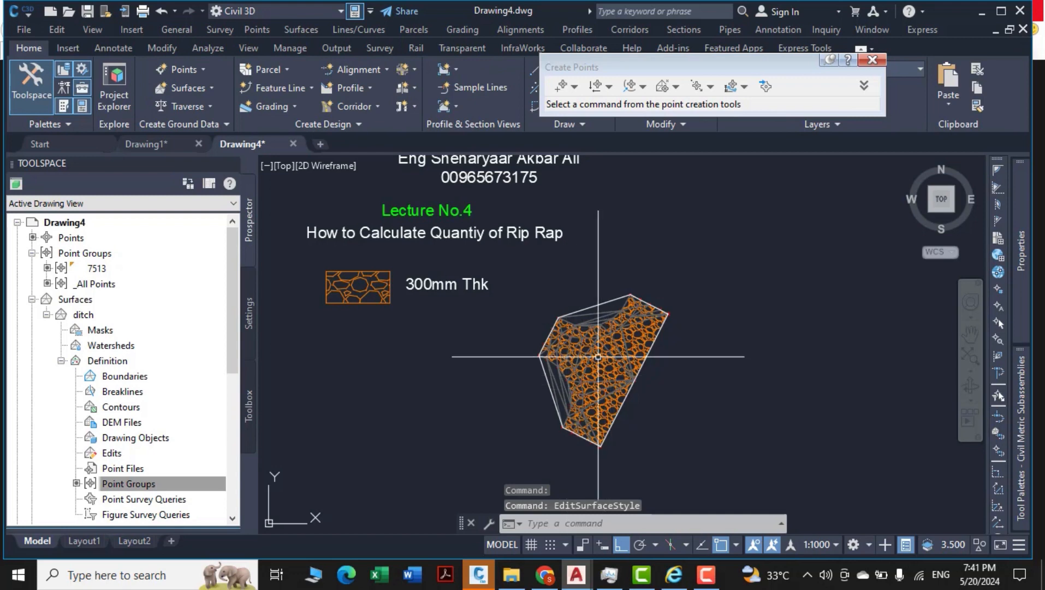
Generate a boundary polyline from the gravel hatch covering the ditch surface.
scroll(597, 355, up, 4)
middle_drag(577, 355, 664, 304)
scroll(639, 349, down, 2)
middle_drag(639, 351, 576, 386)
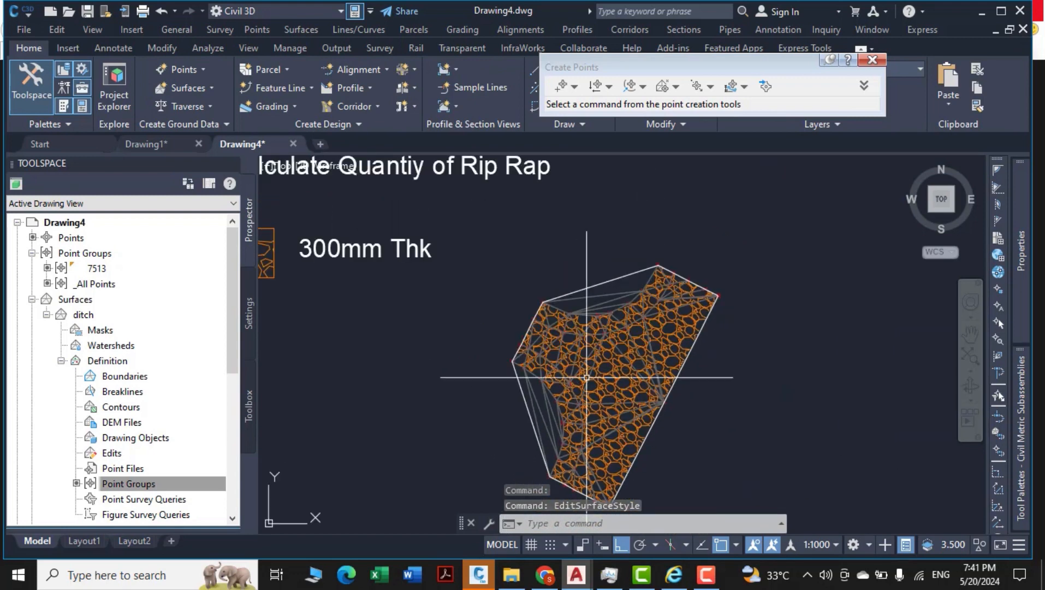
scroll(586, 376, up, 2)
scroll(635, 391, down, 2)
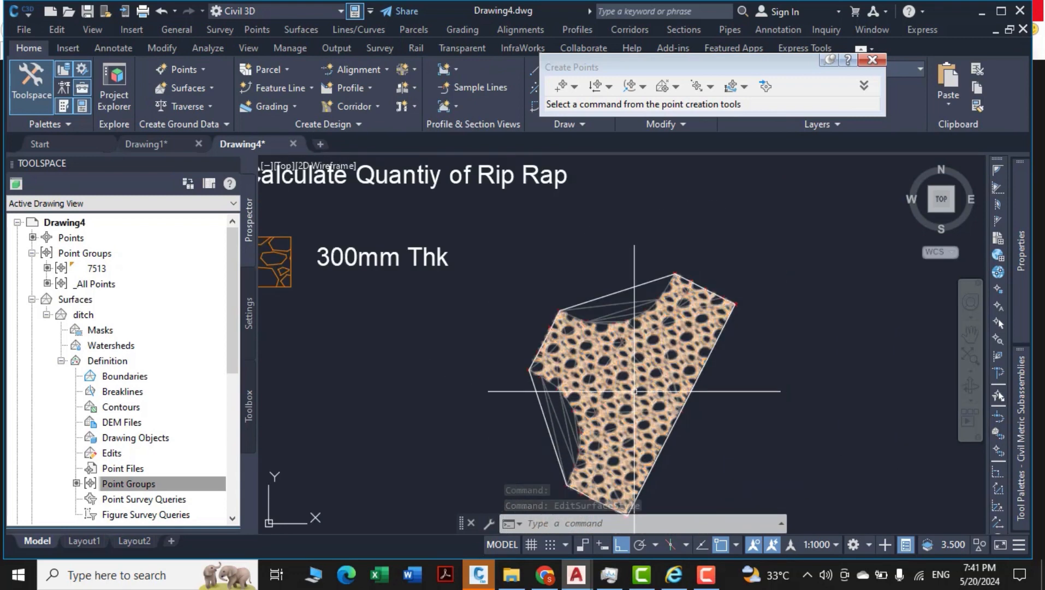
click(631, 357)
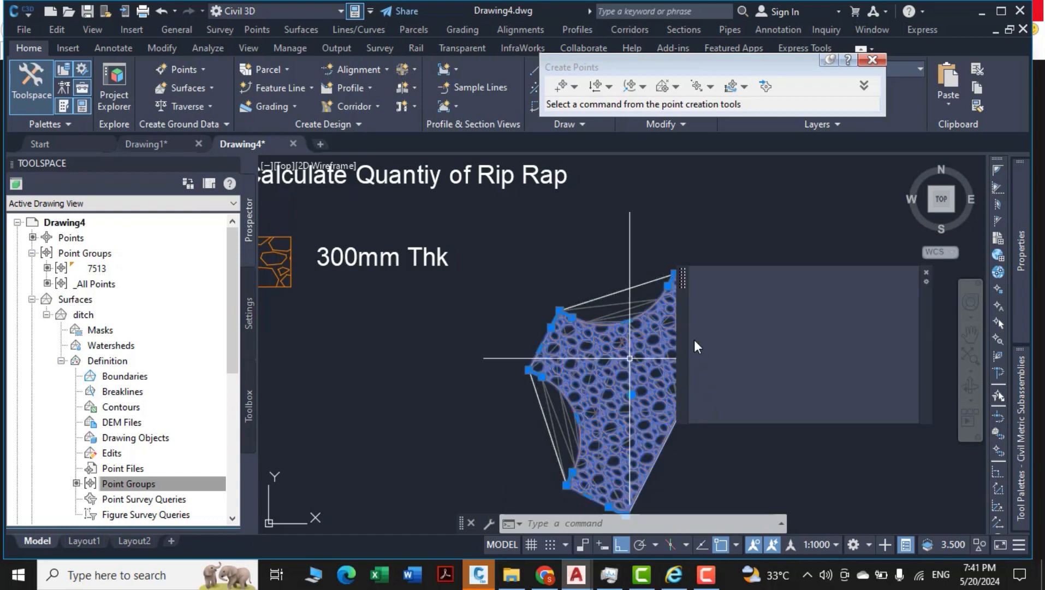
right_click(444, 346)
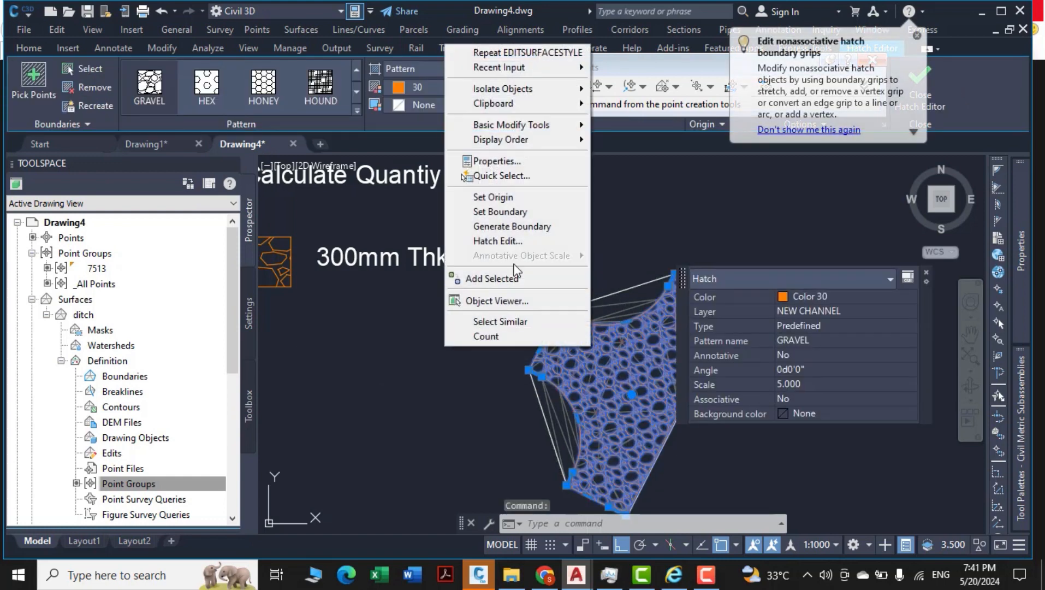
click(513, 228)
key(Escape)
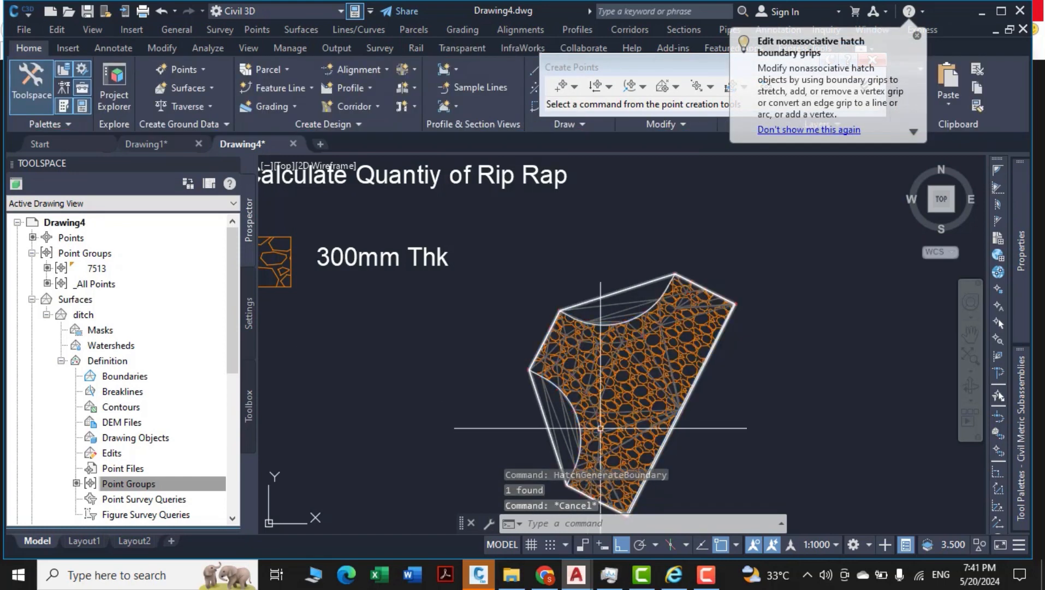
Delete the gravel hatch from the ditch area, keeping its generated boundary polyline.
click(615, 431)
key(Delete)
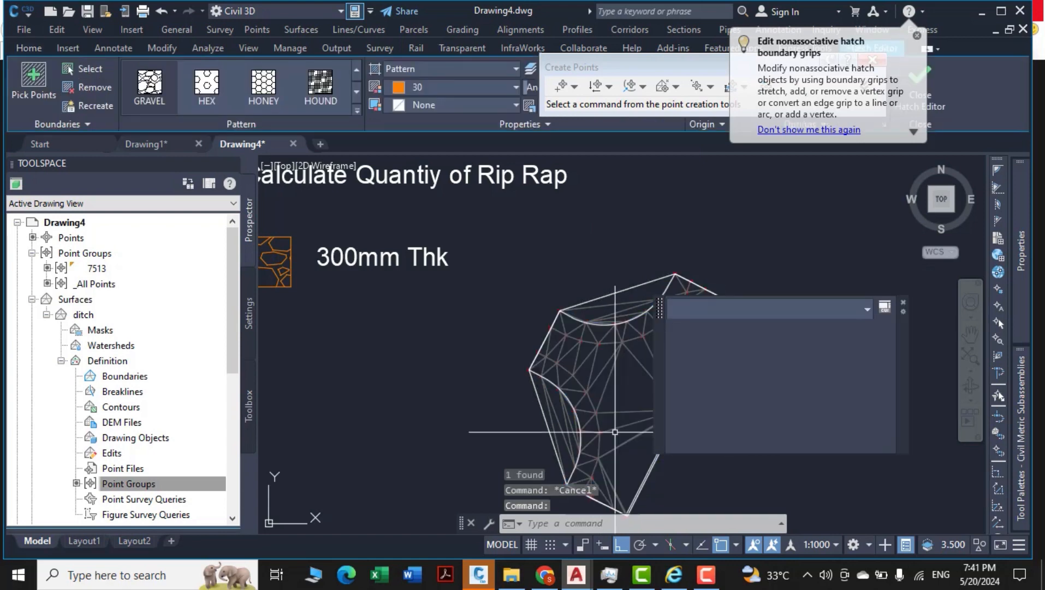
key(Escape)
key(Escape)
Change the color of the generated boundary polyline to green.
middle_drag(583, 421, 574, 329)
scroll(574, 329, up, 4)
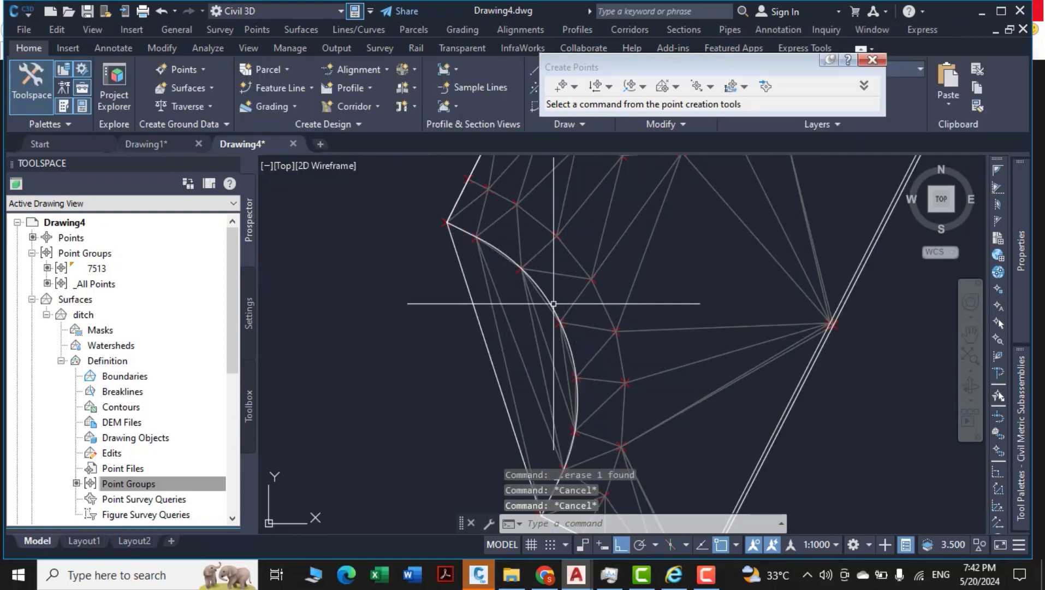
click(572, 327)
mouse_move(1017, 255)
click(922, 213)
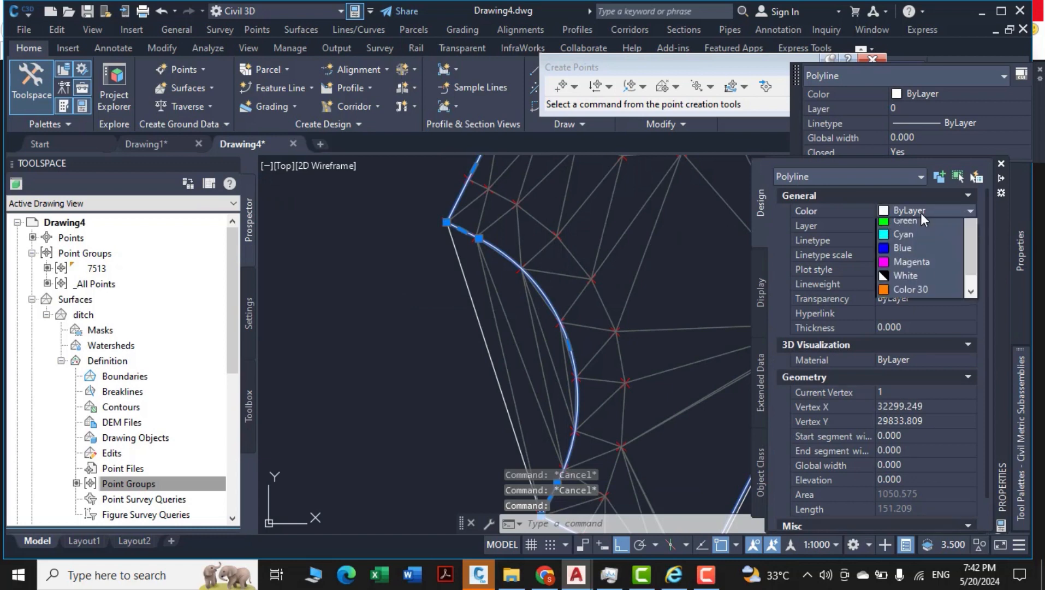
click(907, 294)
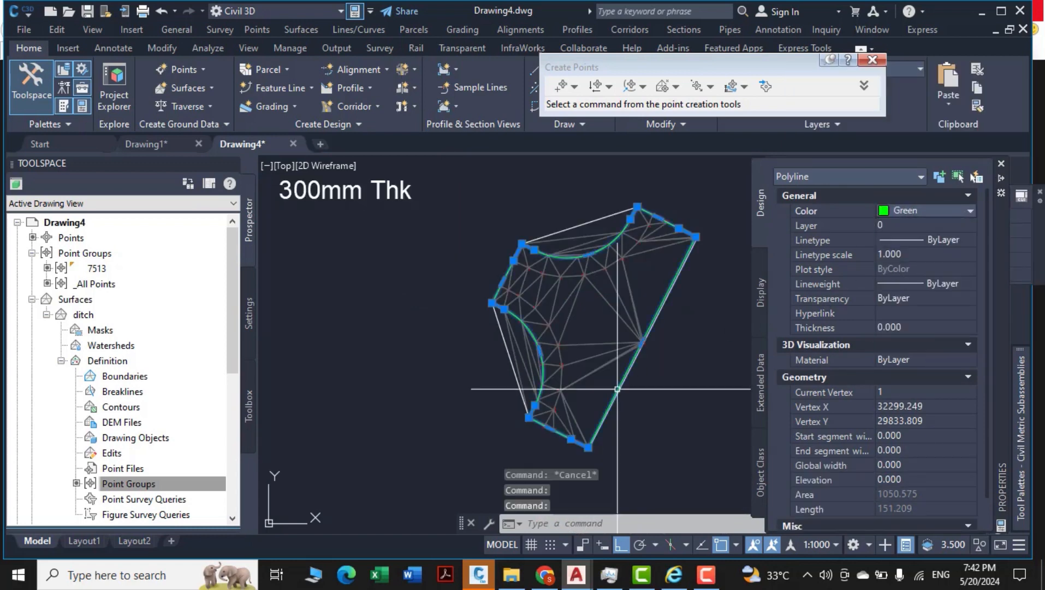
key(Escape)
key(Escape)
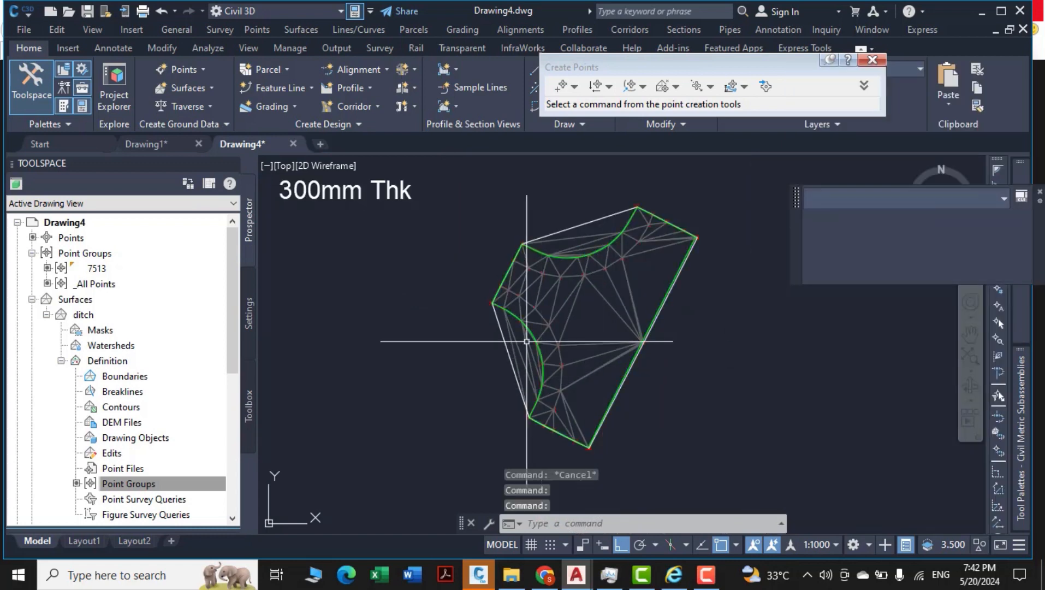
Use Delete Line on the ditch surface to remove the triangle edges outside the green boundary along the lower concave curve.
middle_drag(617, 389, 569, 391)
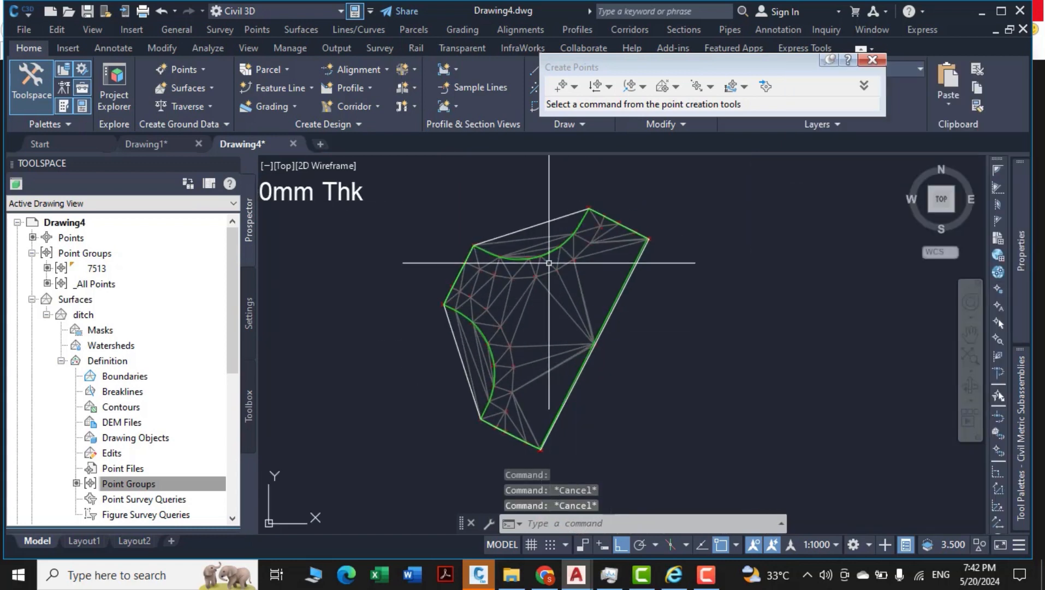
scroll(471, 387, up, 1)
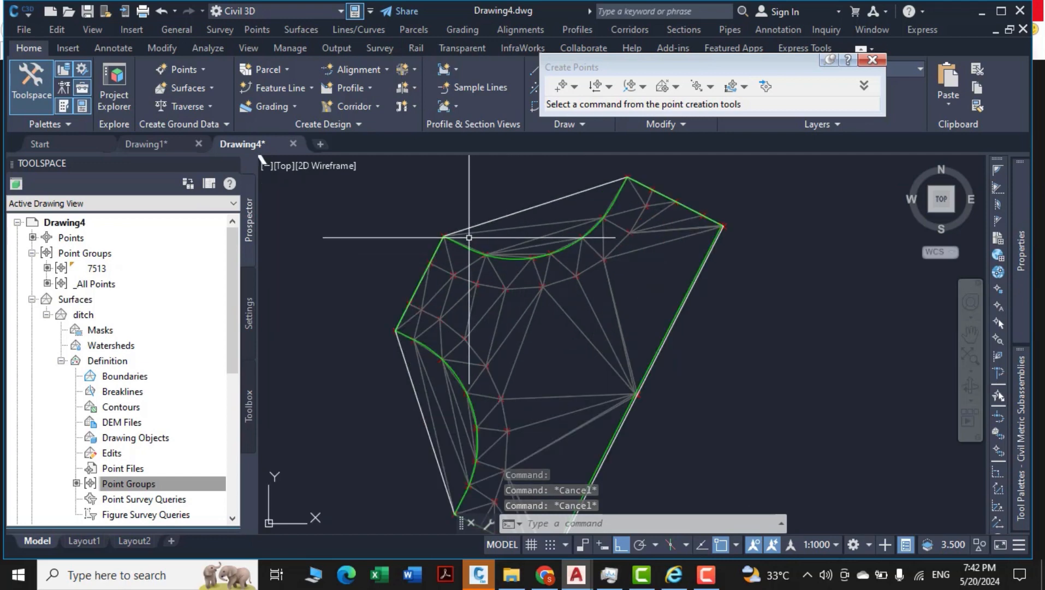
scroll(508, 426, up, 1)
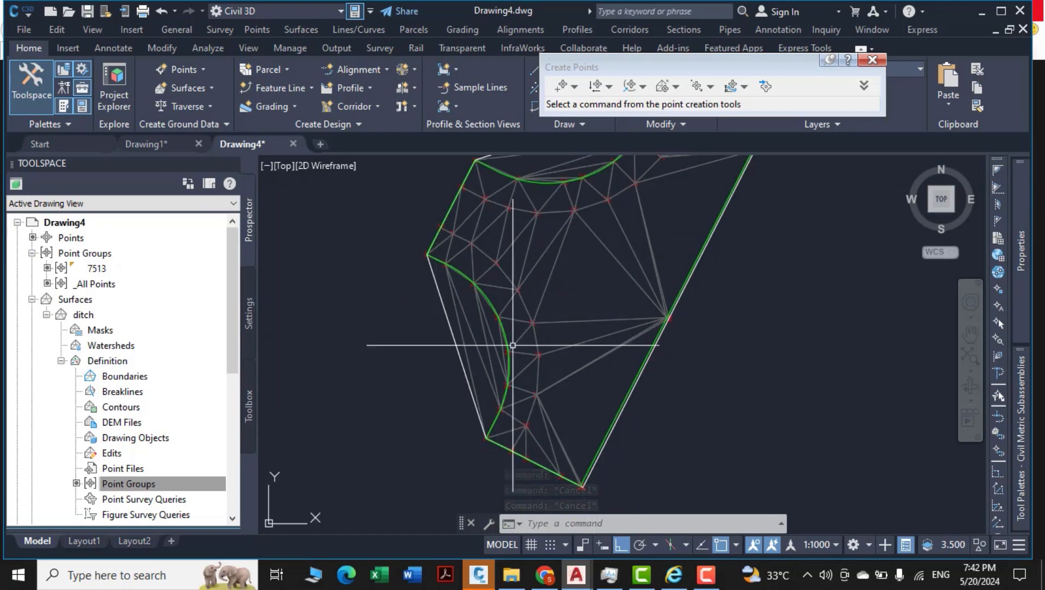
middle_drag(532, 363, 575, 392)
scroll(512, 364, down, 2)
click(512, 364)
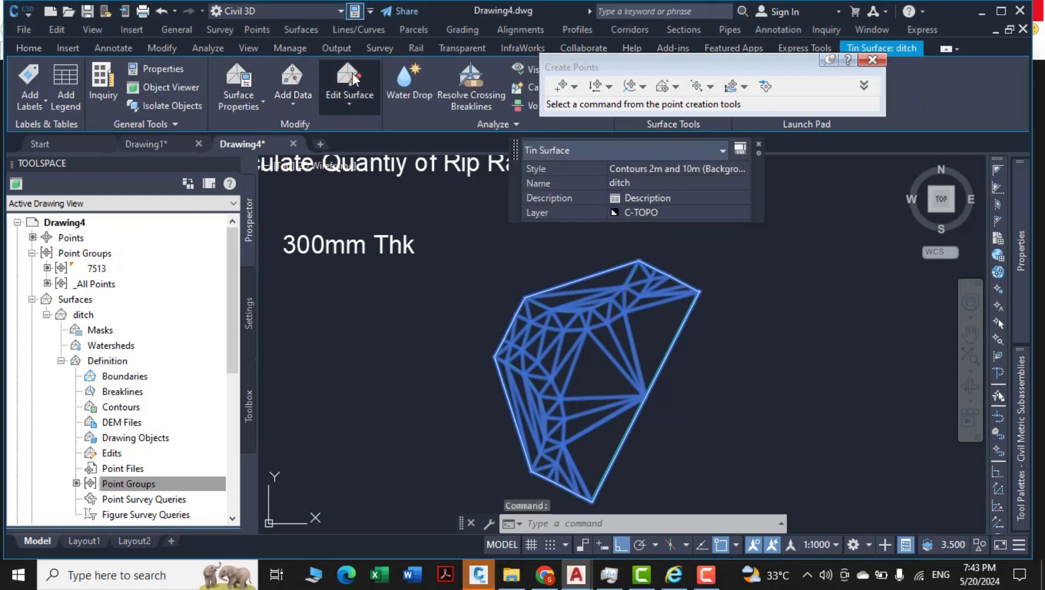
click(354, 79)
click(373, 165)
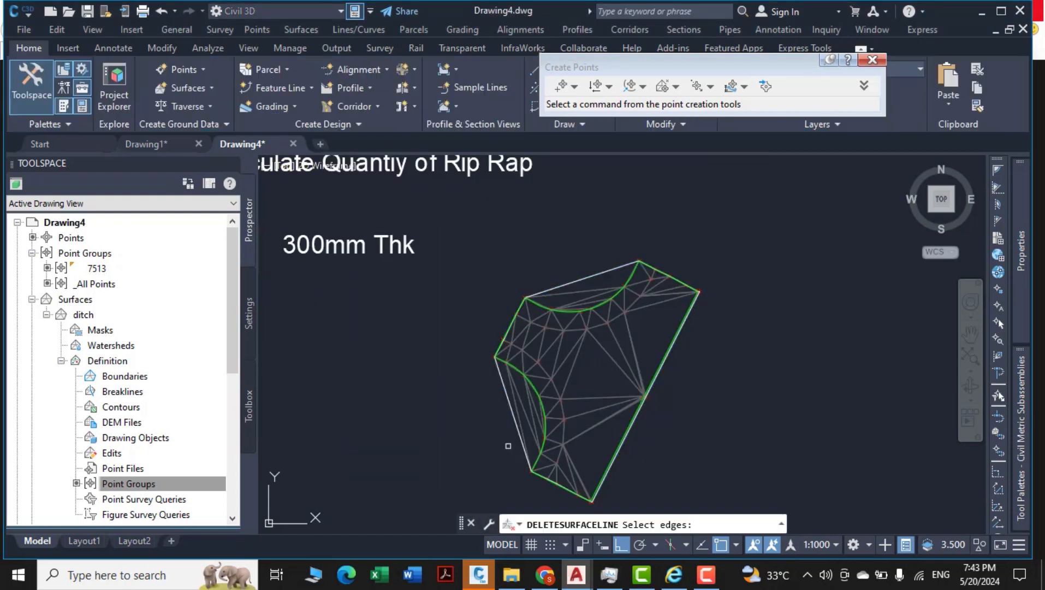
scroll(508, 446, up, 4)
click(592, 305)
click(496, 353)
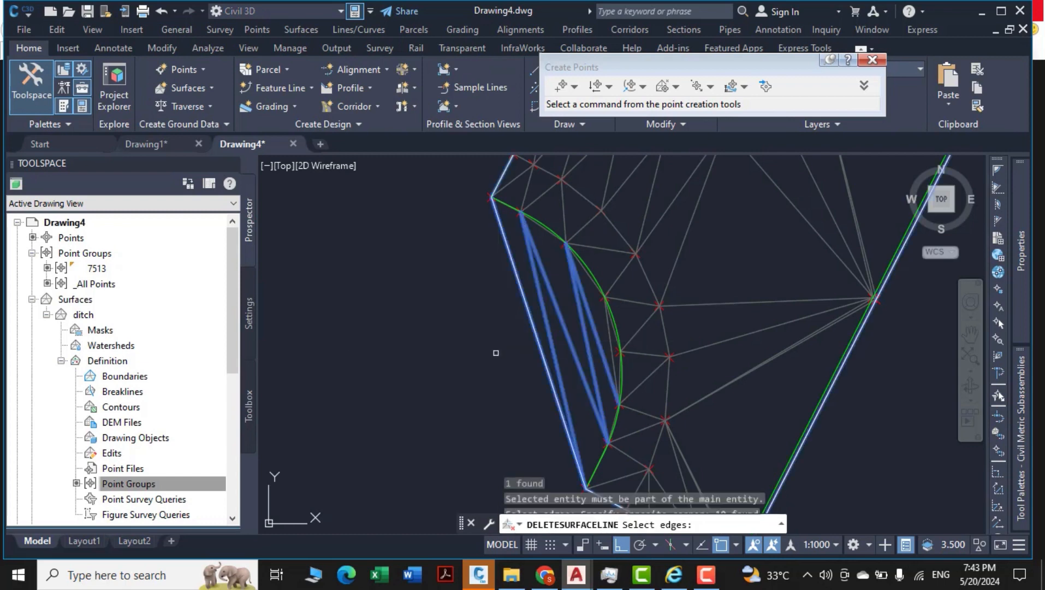
key(Return)
Delete the leftover sliver edges between the lower concave curve's survey points and the outer surface border.
scroll(604, 361, down, 2)
scroll(609, 359, up, 10)
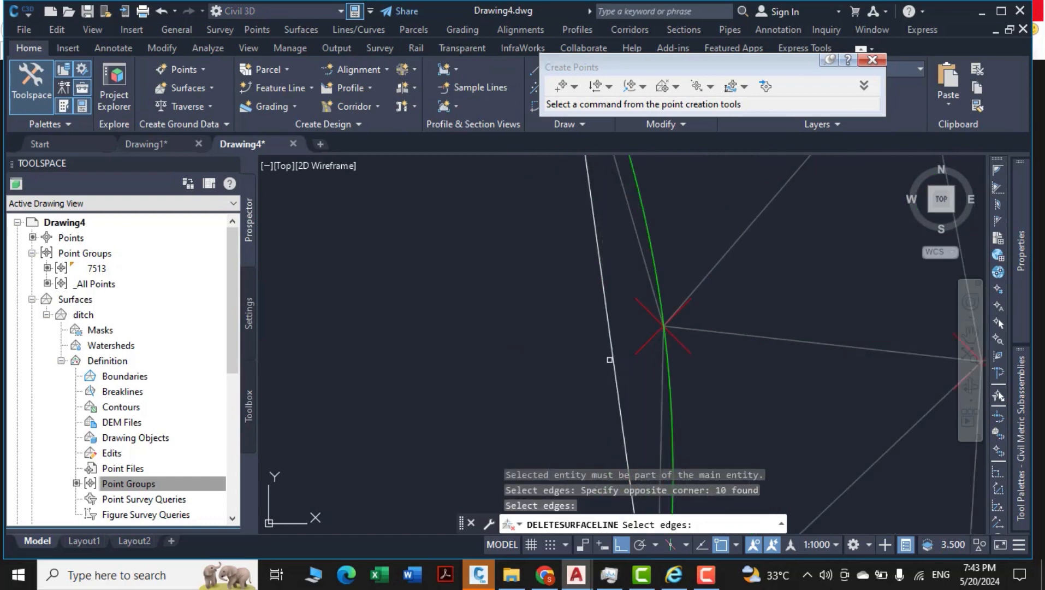
click(622, 339)
click(550, 399)
key(Return)
Delete the remaining surface edges outside the green boundary along the upper concave curve and finish the edge deletion.
scroll(601, 349, down, 10)
click(581, 300)
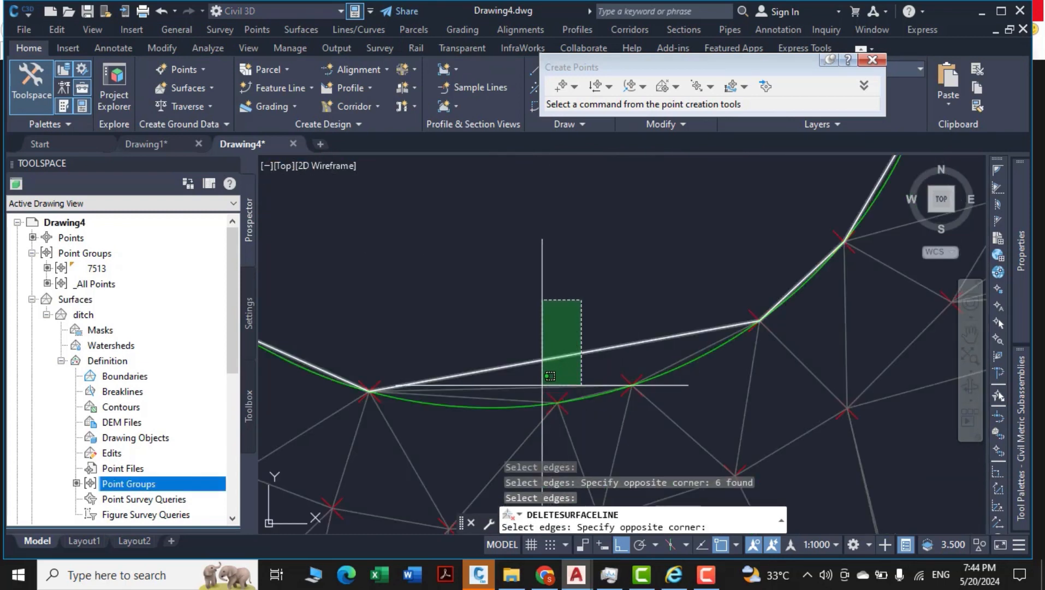
click(526, 389)
key(Return)
scroll(508, 313, down, 10)
key(Escape)
key(Escape)
key(Escape)
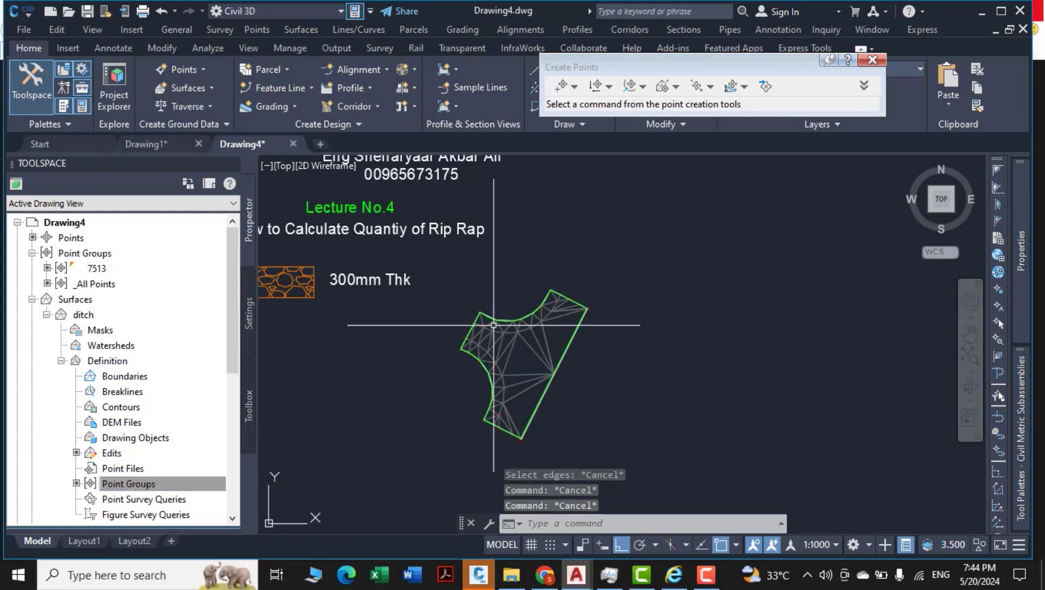
Inspect the trimmed ditch surface in 3D with Object Viewer, orbiting it to a tilted side view.
middle_drag(611, 430, 665, 424)
scroll(563, 403, up, 4)
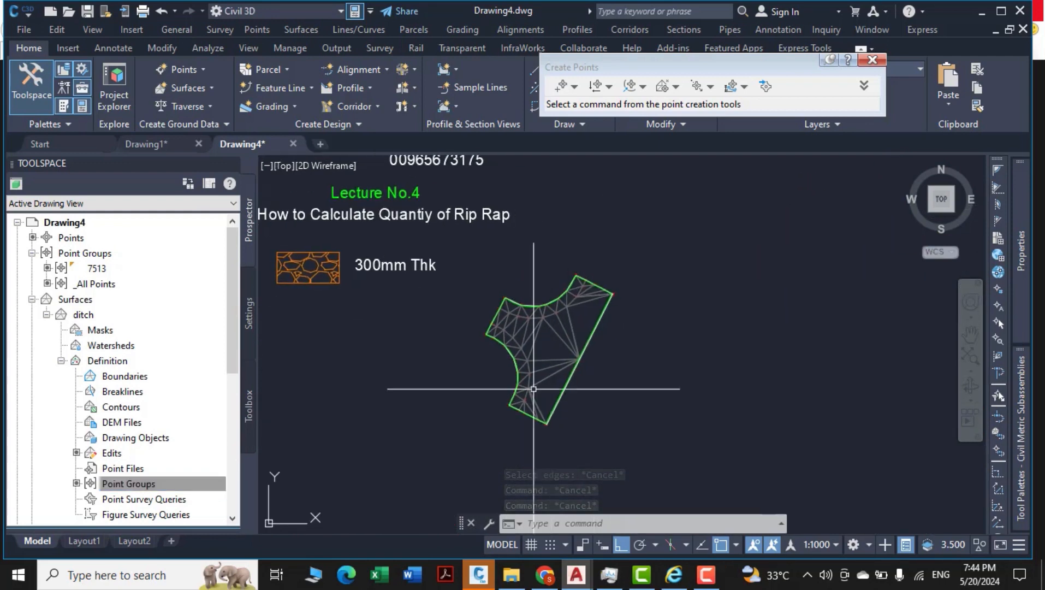
scroll(563, 403, down, 6)
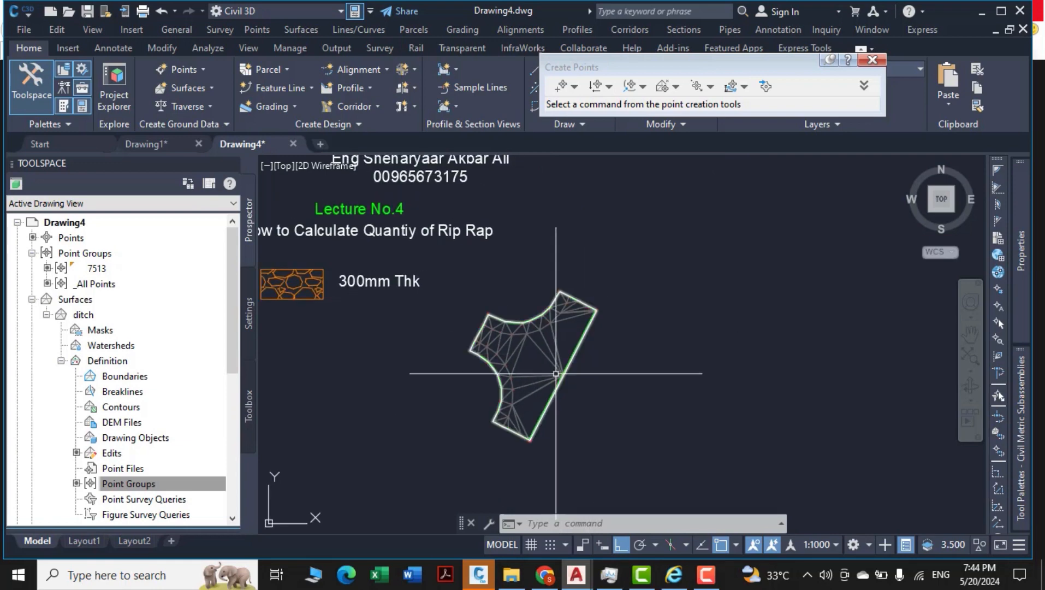
click(555, 331)
right_click(682, 321)
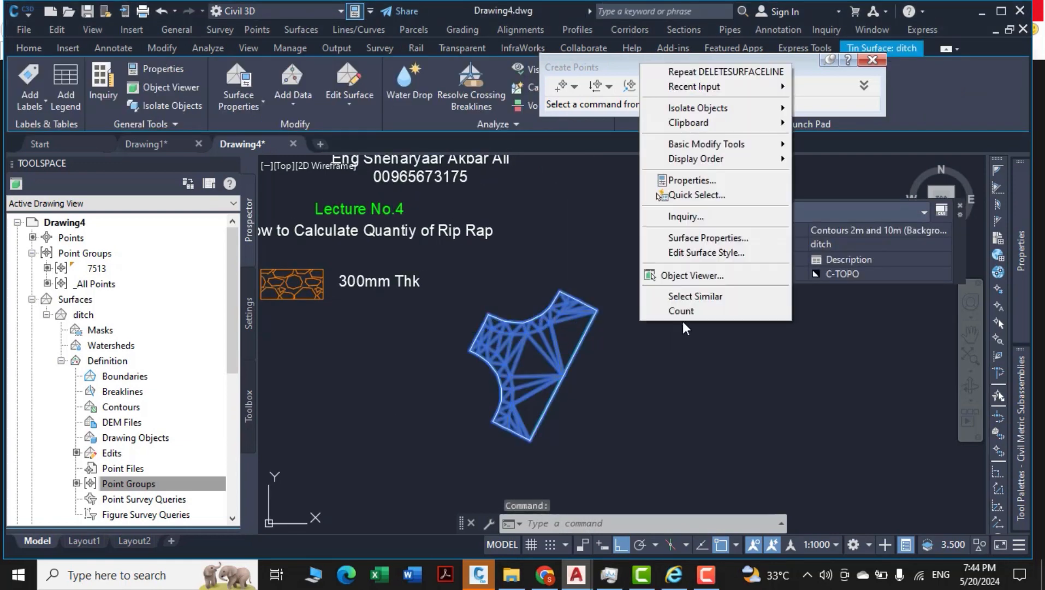
click(692, 276)
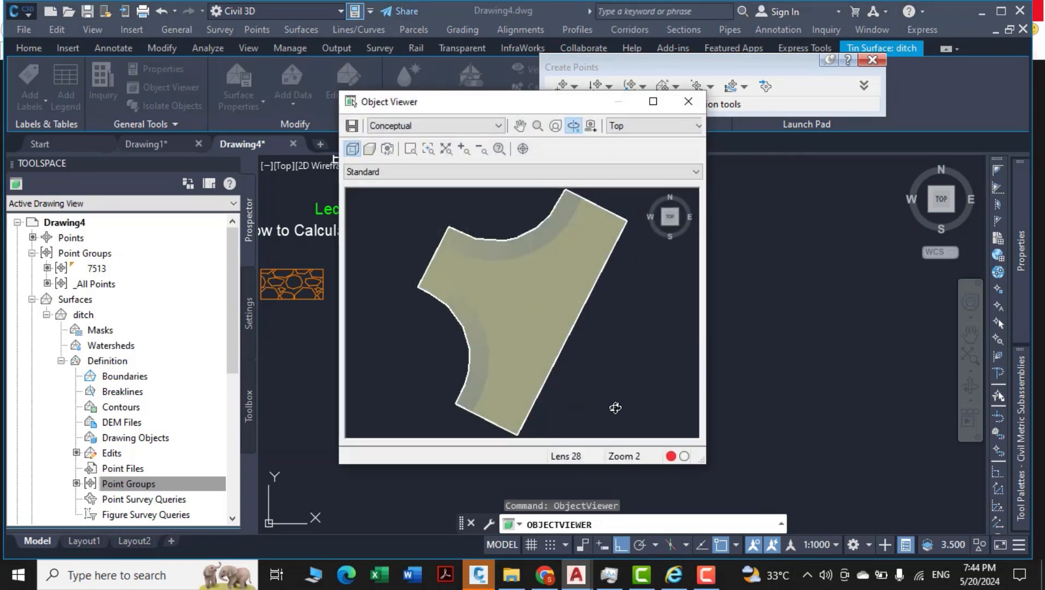
drag(590, 383, 493, 338)
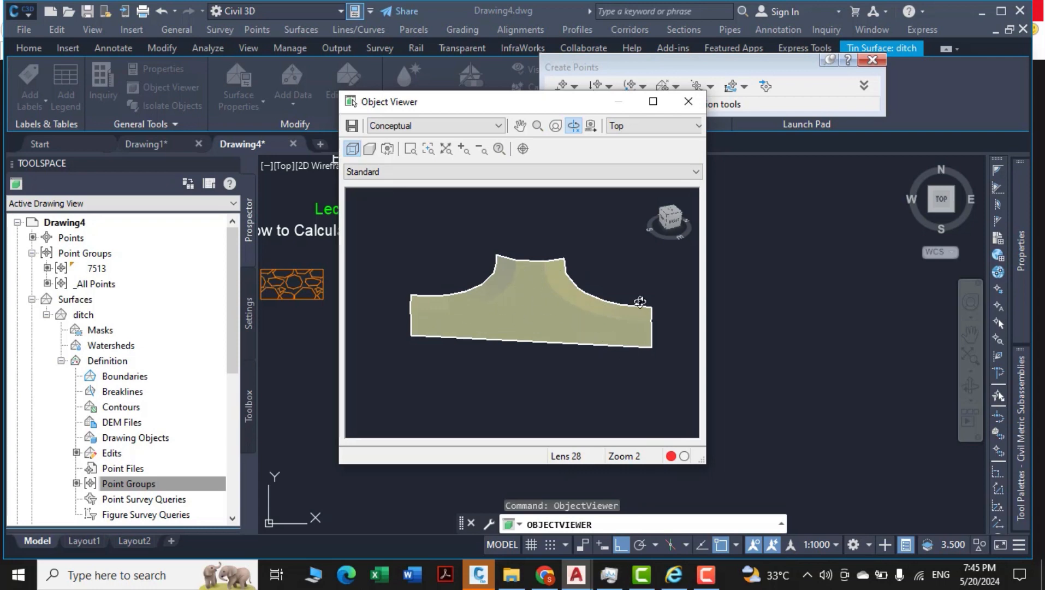
click(688, 102)
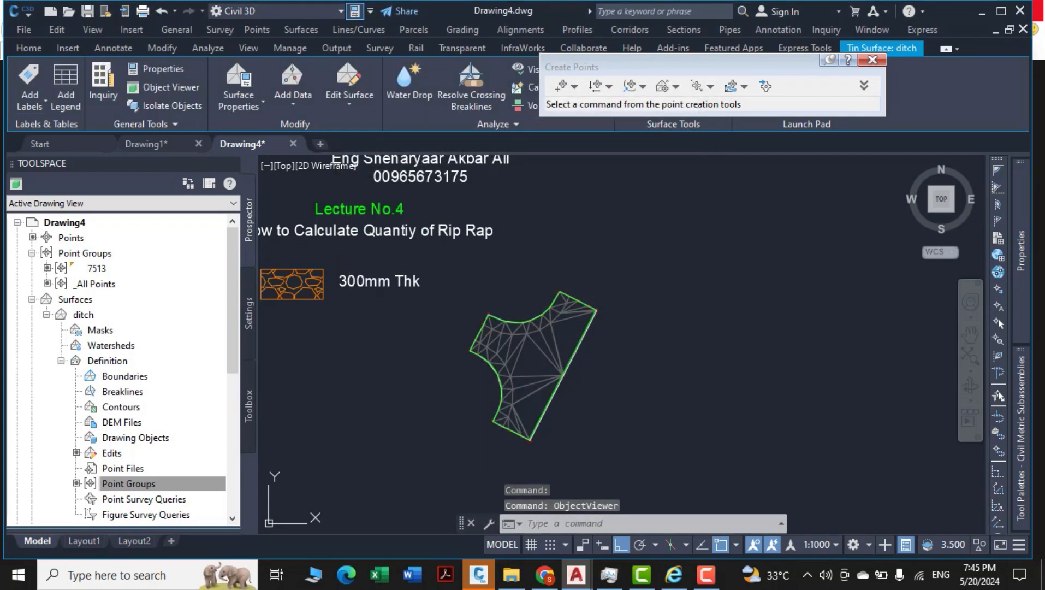
Reopen the trimmed ditch surface in Object Viewer and orbit it to check its shape in 3D.
mouse_move(521, 417)
middle_down()
mouse_move(560, 369)
mouse_move(552, 356)
middle_up()
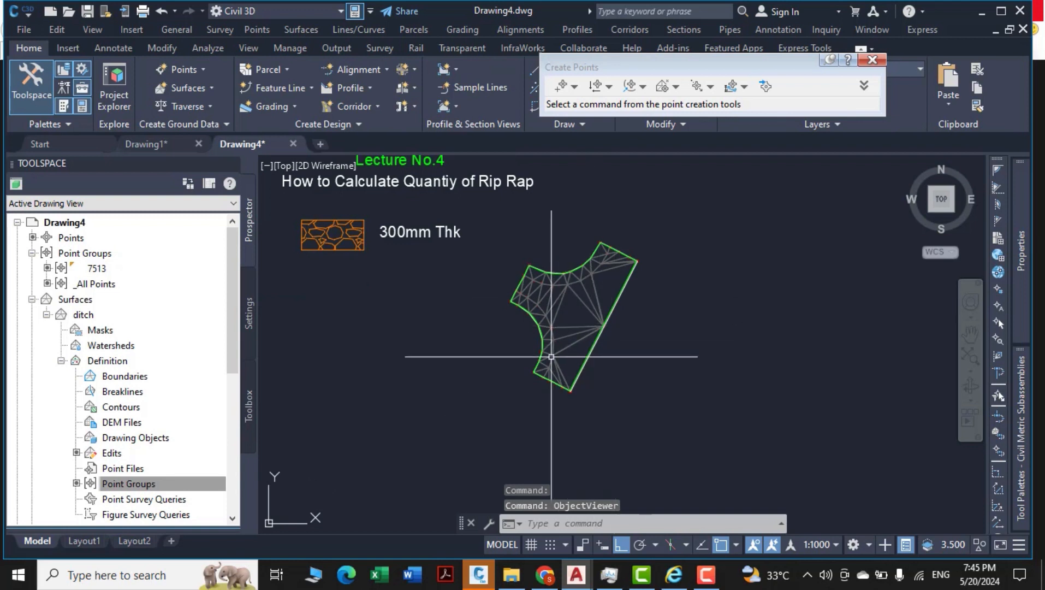
scroll(547, 312, up, 2)
scroll(540, 325, down, 2)
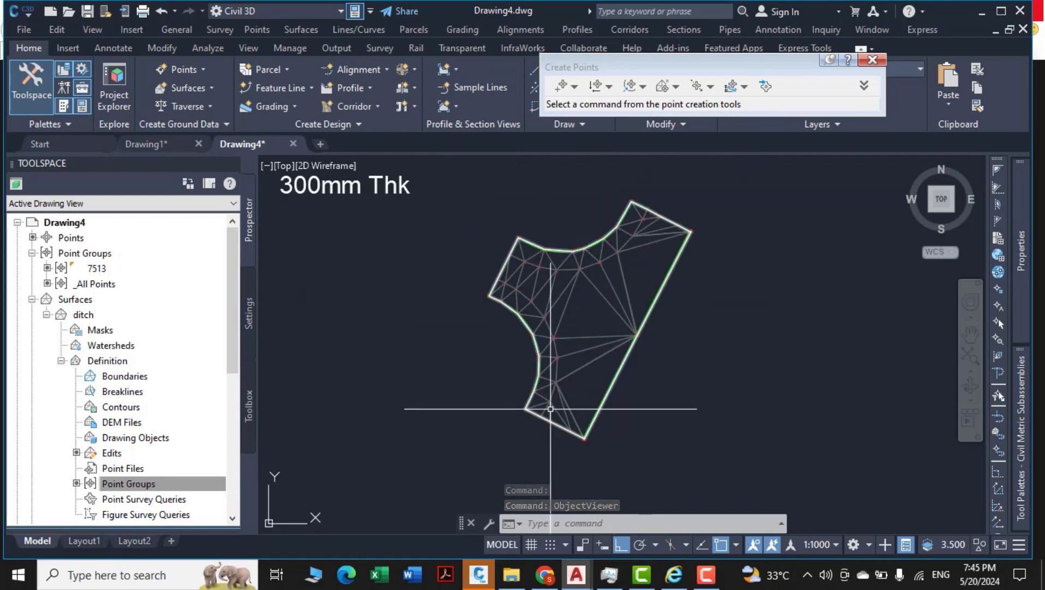
key(Return)
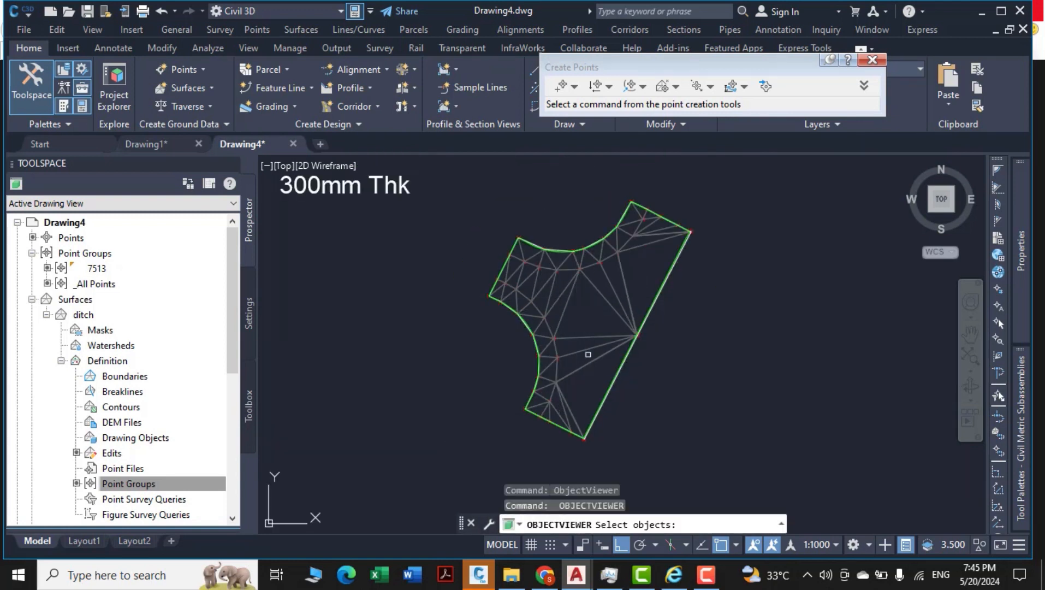
click(555, 294)
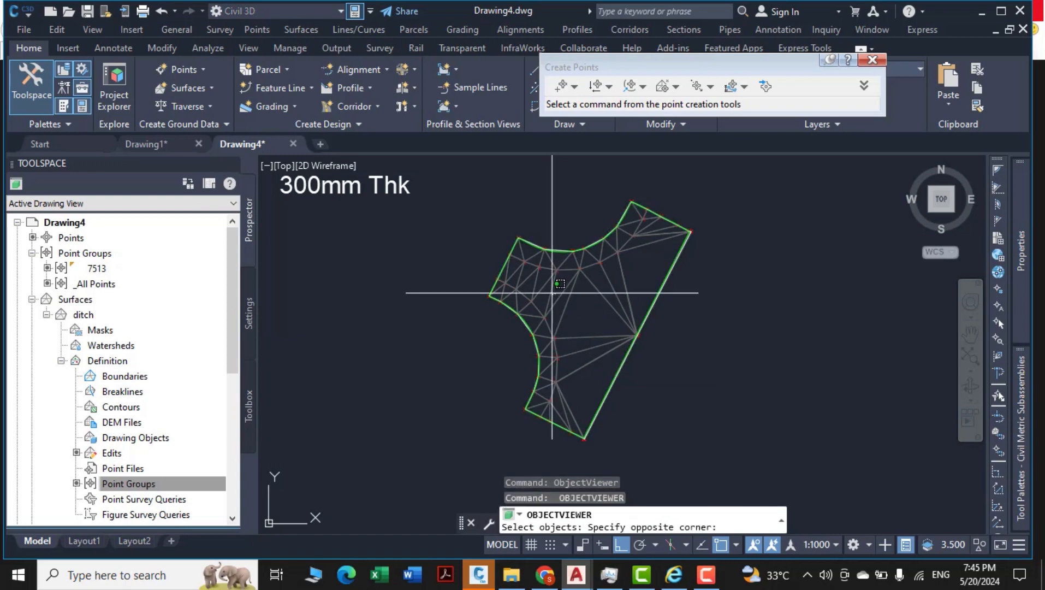
click(551, 292)
key(Return)
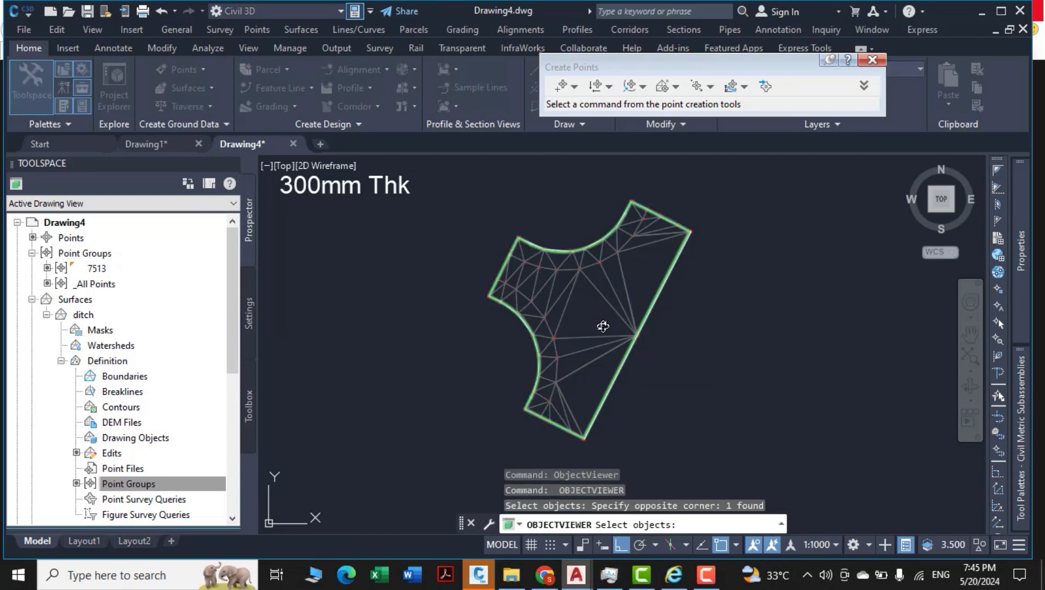
mouse_move(556, 364)
mouse_down()
mouse_move(472, 344)
mouse_move(518, 285)
mouse_move(499, 294)
mouse_move(648, 323)
mouse_move(609, 345)
mouse_move(616, 362)
mouse_move(597, 376)
mouse_up()
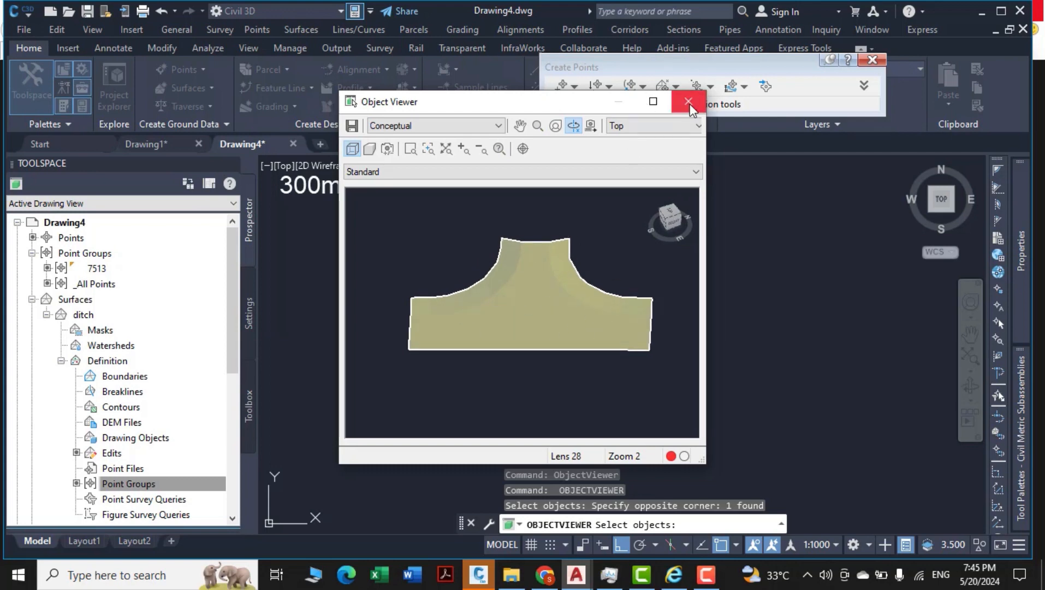
key(Escape)
key(Escape)
scroll(525, 344, down, 3)
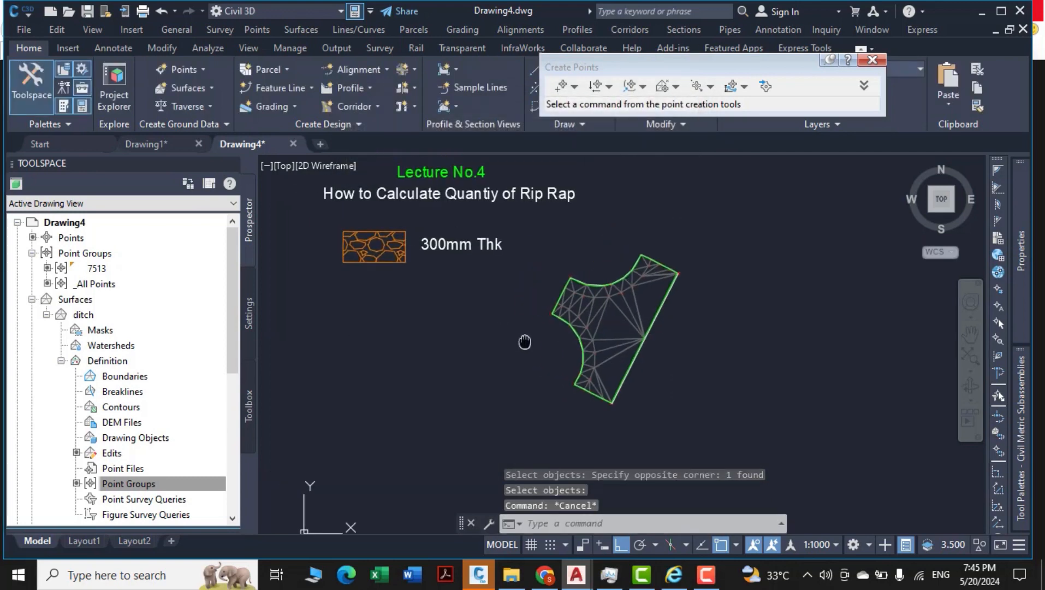
scroll(528, 301, up, 1)
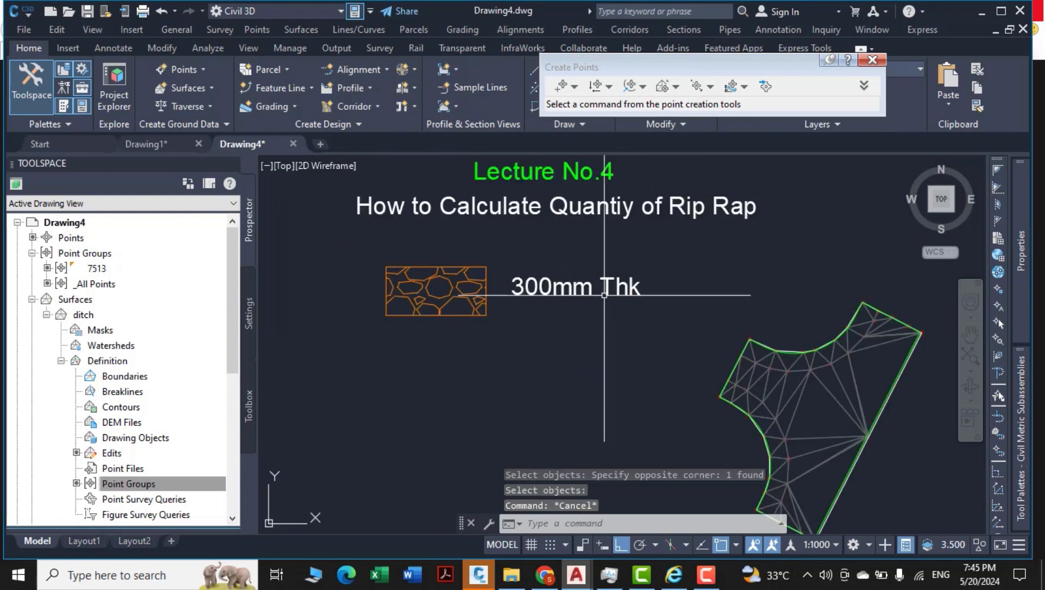
scroll(589, 331, down, 2)
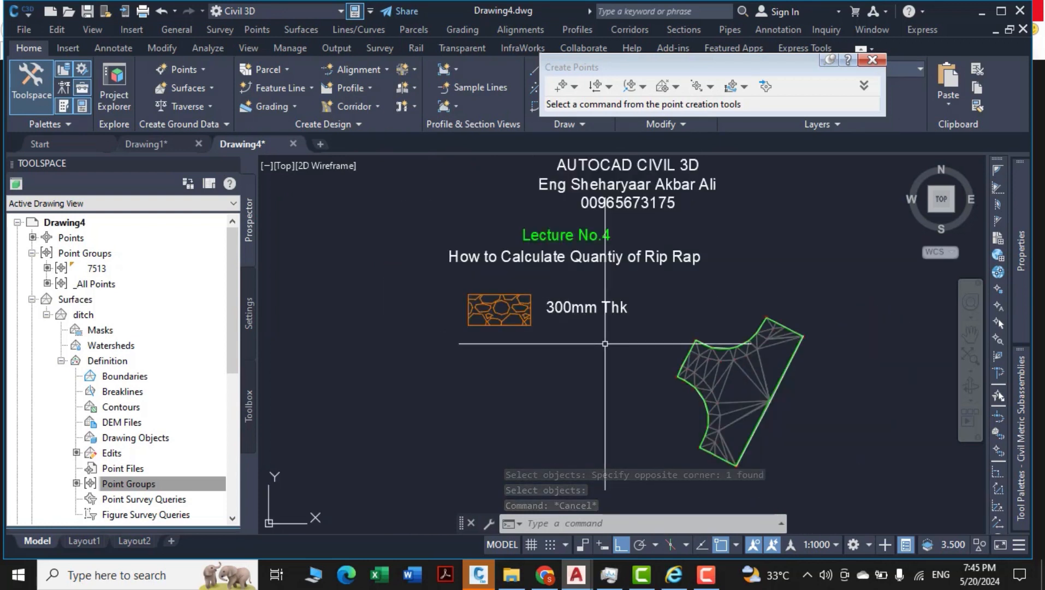
scroll(611, 365, down, 2)
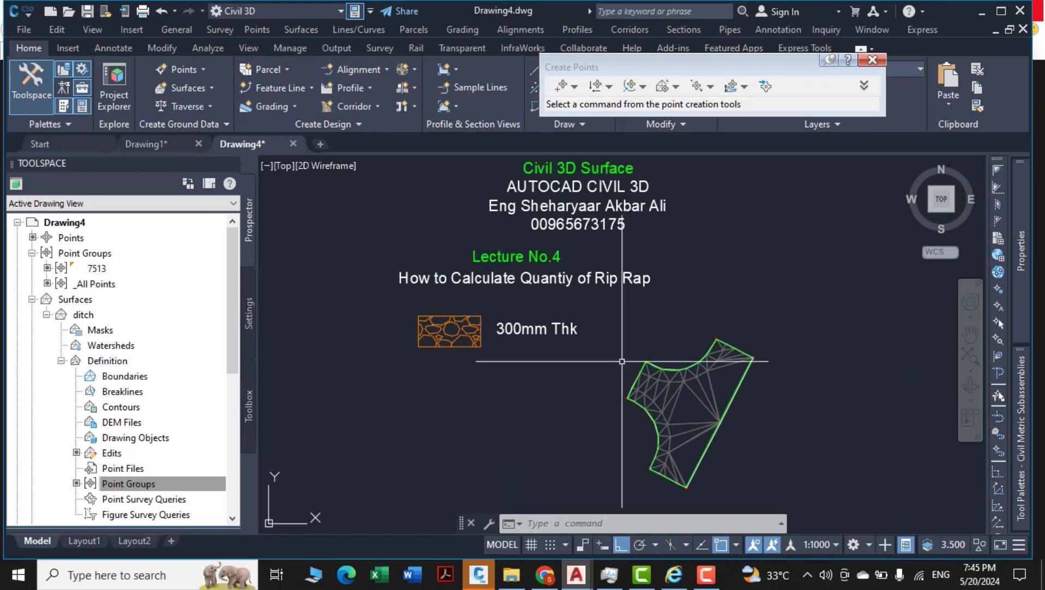
middle_drag(635, 361, 538, 358)
scroll(699, 384, up, 2)
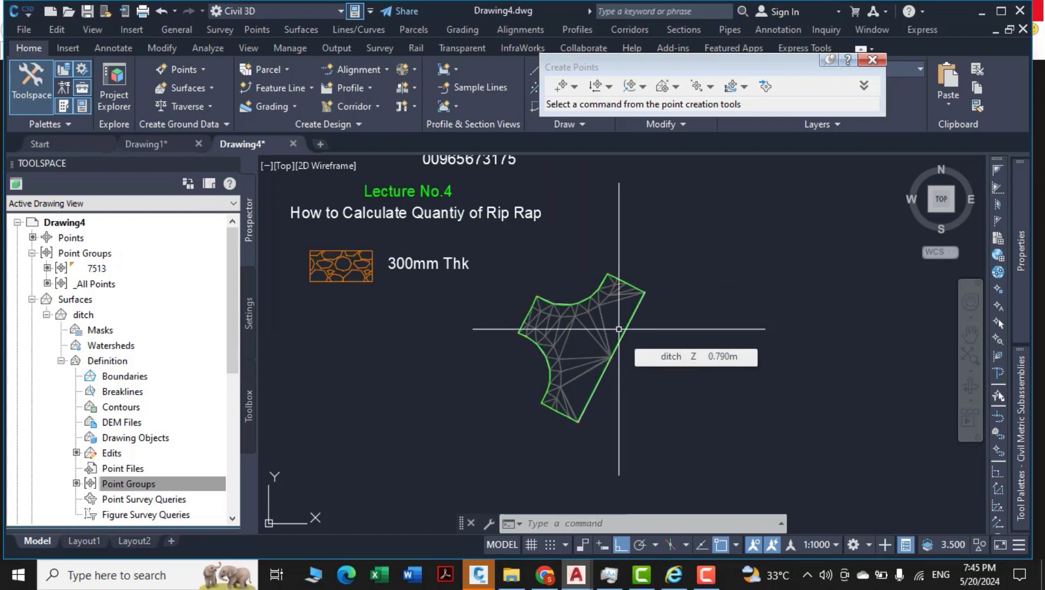
Cancel any active command and close the Create Points toolbar.
key(Escape)
key(Escape)
key(Escape)
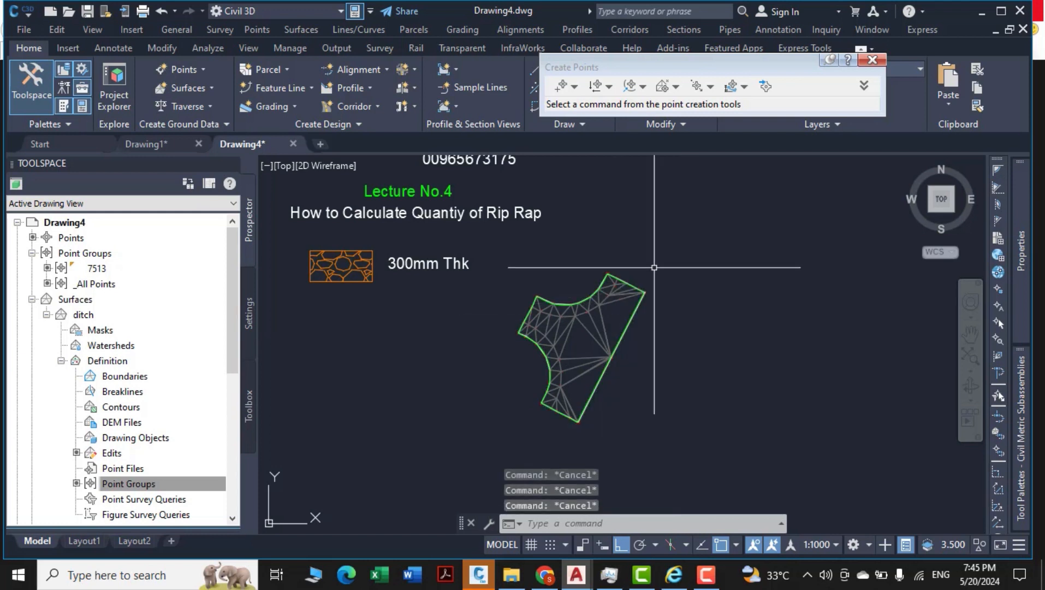
click(872, 59)
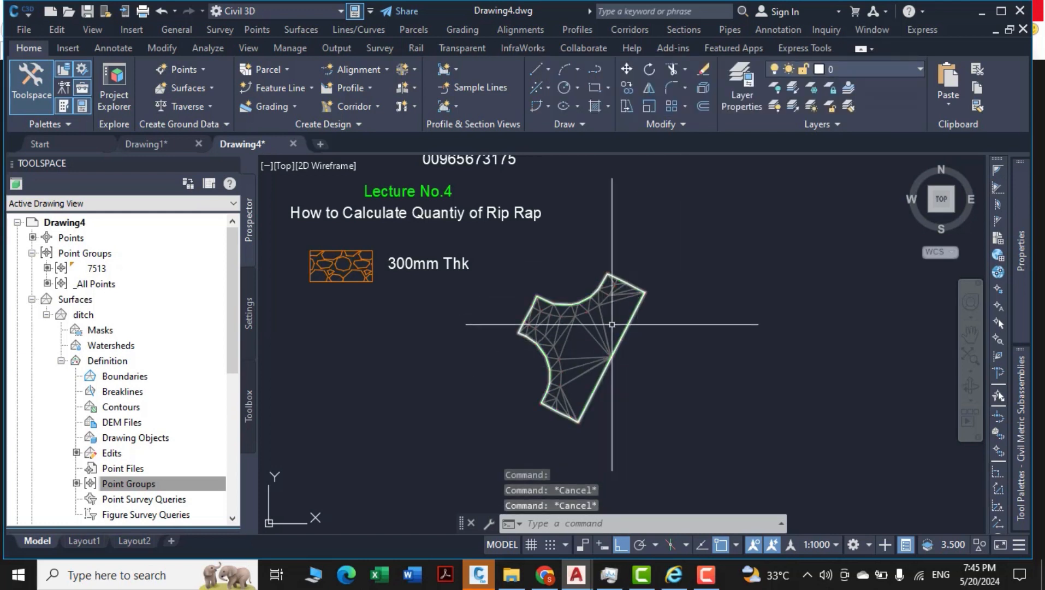
Examine the 2D and 3D surface areas in the extended statistics of the ditch surface's properties.
click(595, 319)
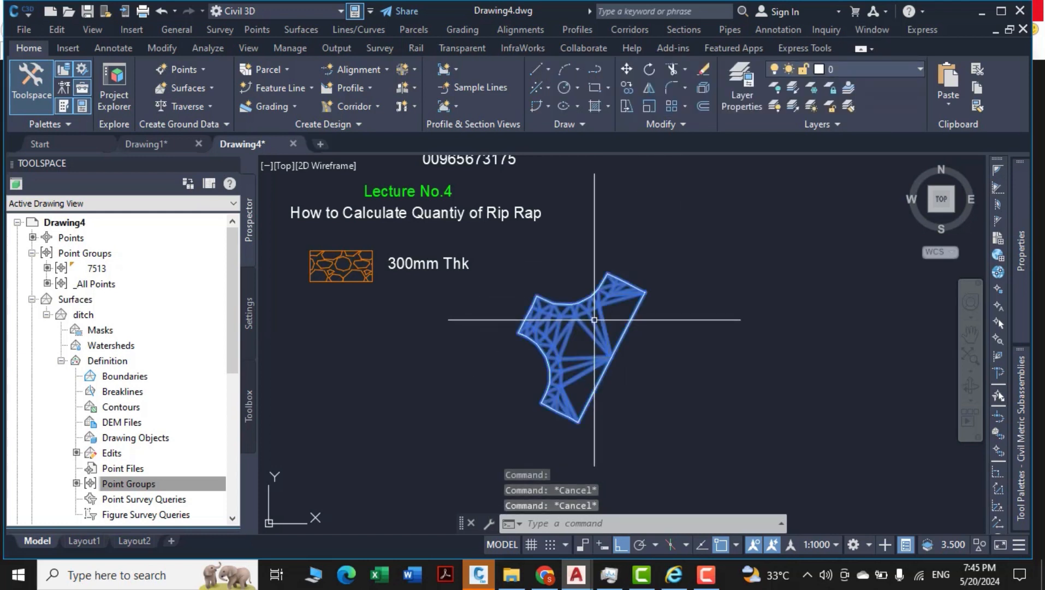
right_click(682, 357)
click(722, 275)
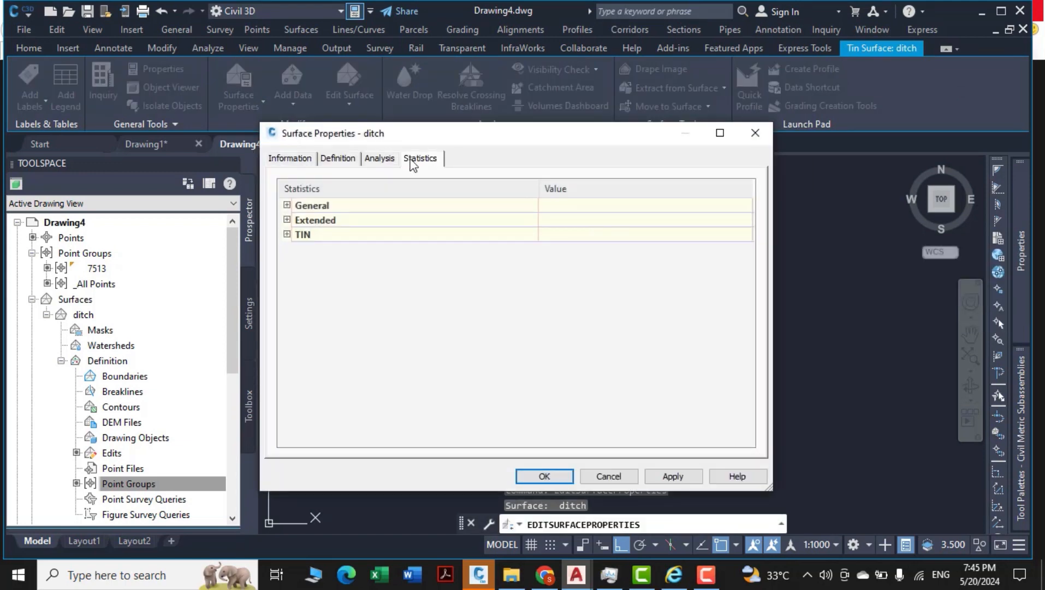
click(289, 159)
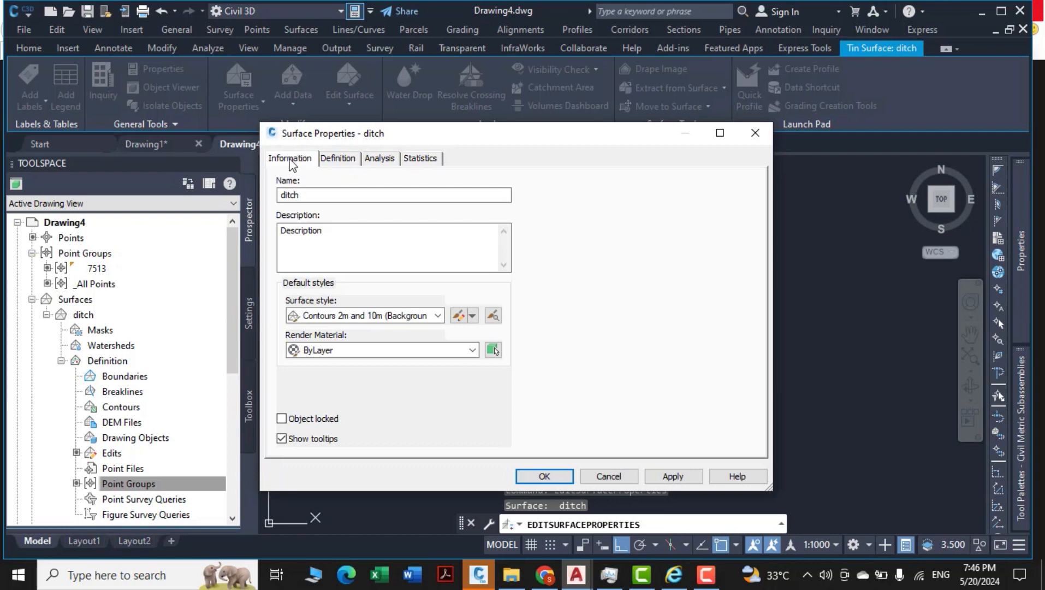
click(421, 159)
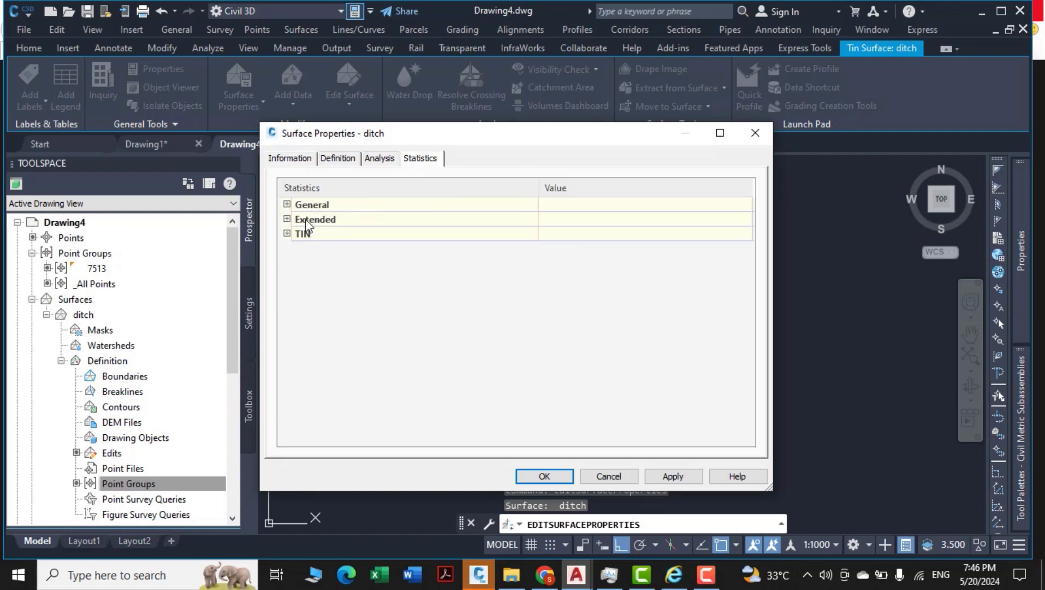
click(287, 219)
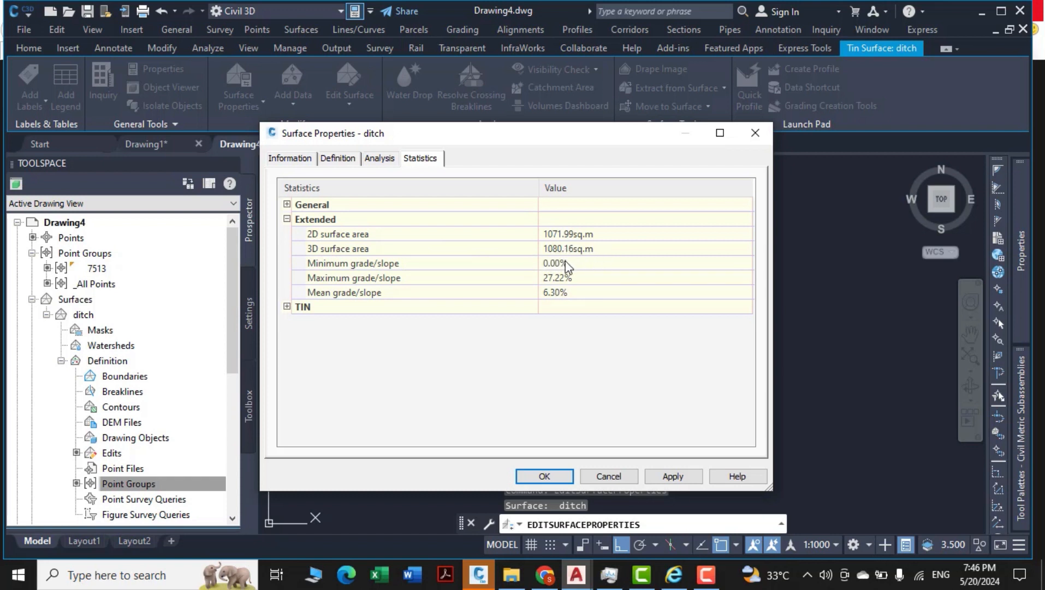
mouse_move(576, 147)
mouse_down()
mouse_move(767, 170)
mouse_move(842, 163)
mouse_move(827, 159)
mouse_up()
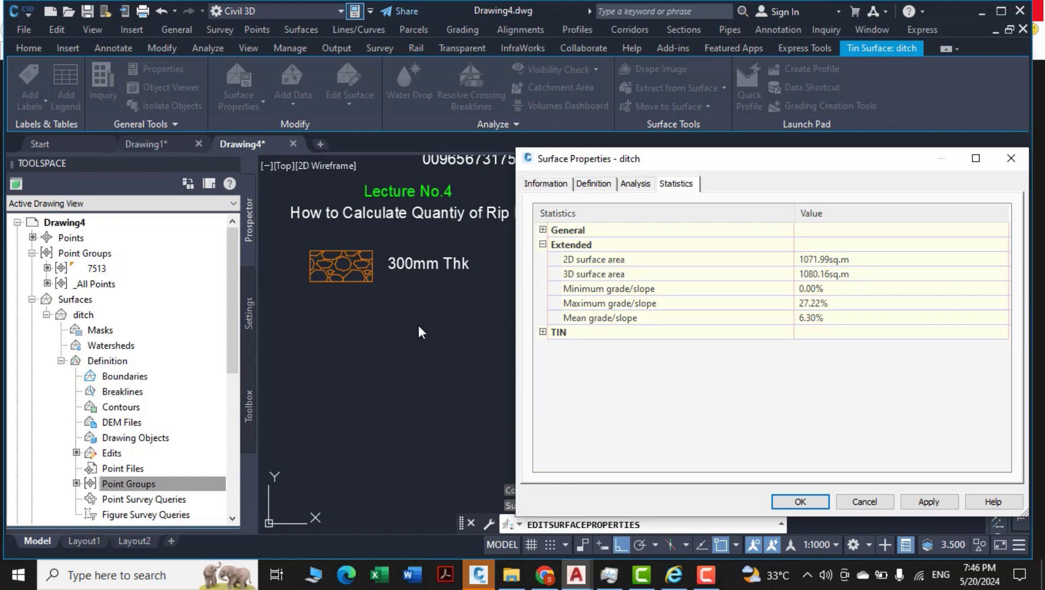
Switch to Excel and enter the 3D surface area 1080.16 in C3 and the thickness .30 in D3.
click(381, 578)
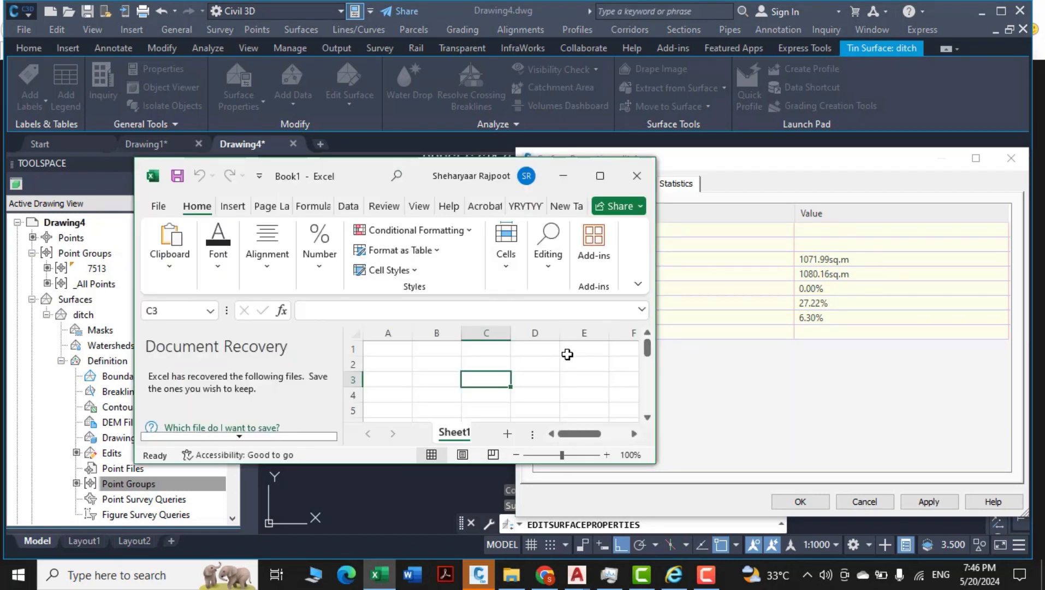
text(1080.16)
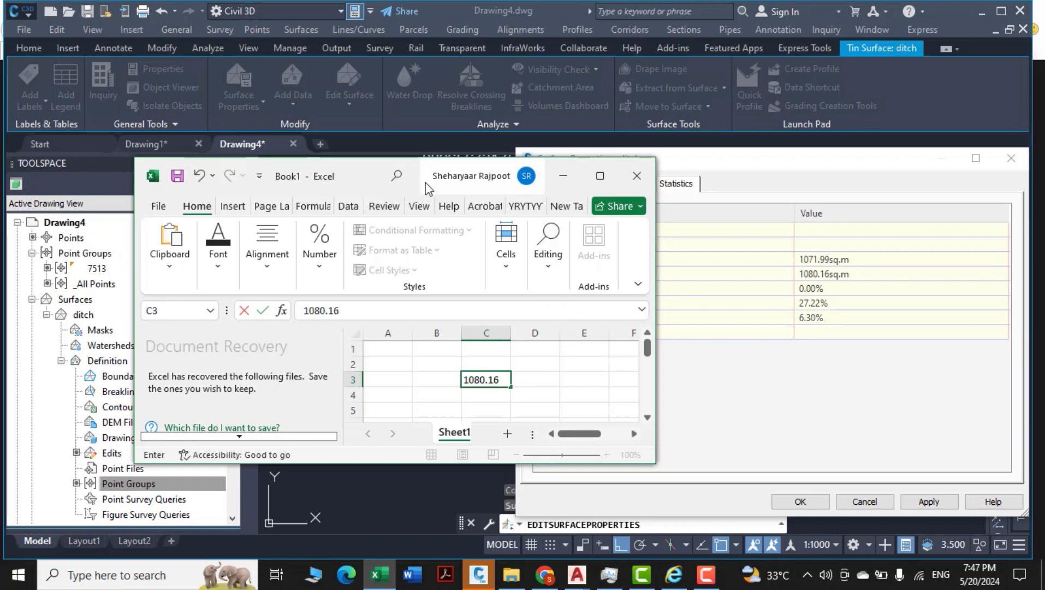
mouse_move(429, 187)
mouse_down()
mouse_move(841, 457)
mouse_move(772, 359)
mouse_move(615, 255)
mouse_up()
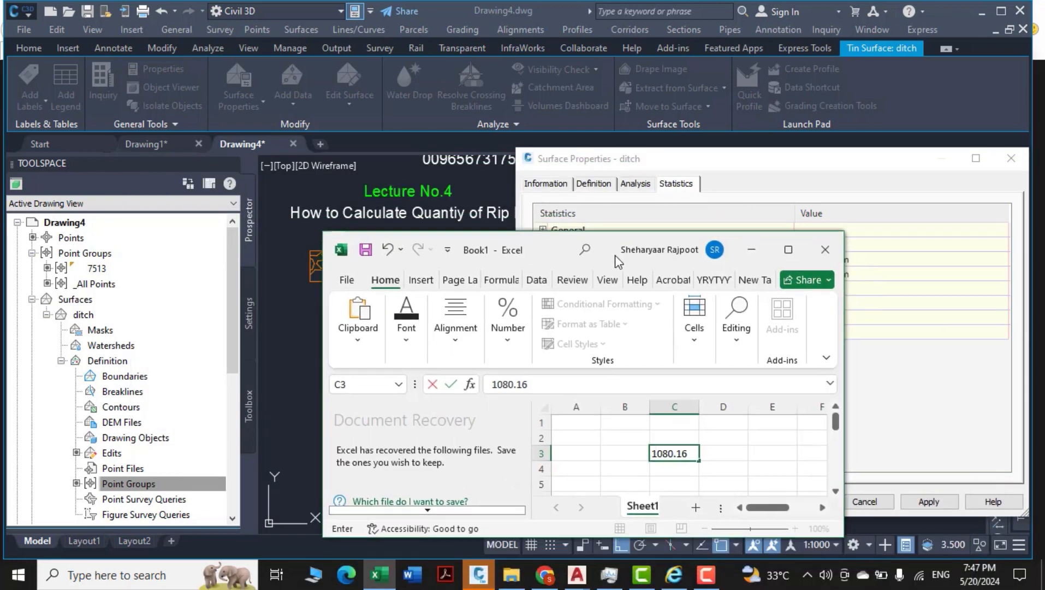
click(725, 453)
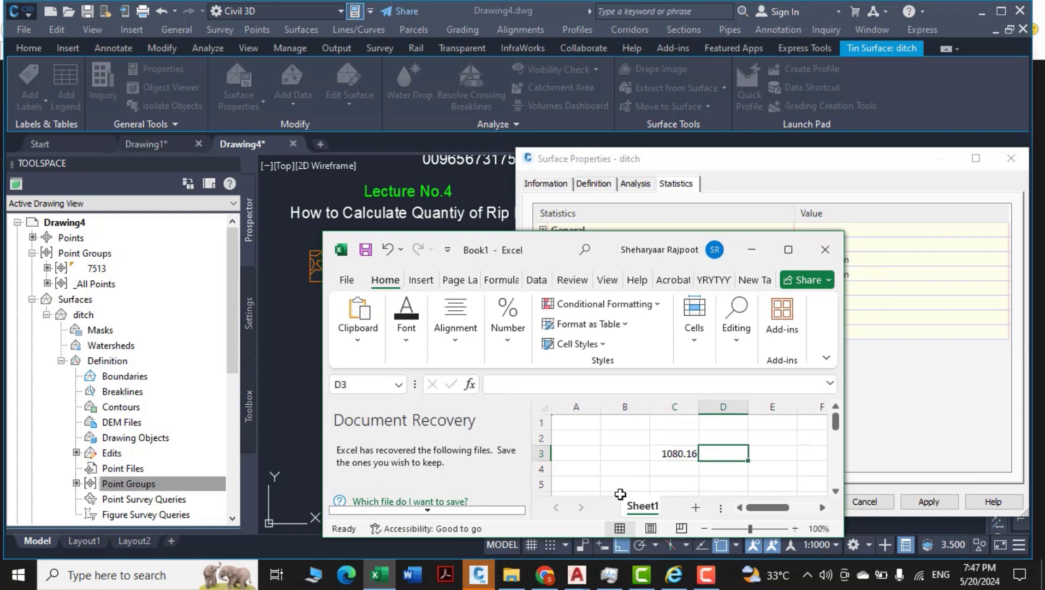
drag(547, 250, 707, 200)
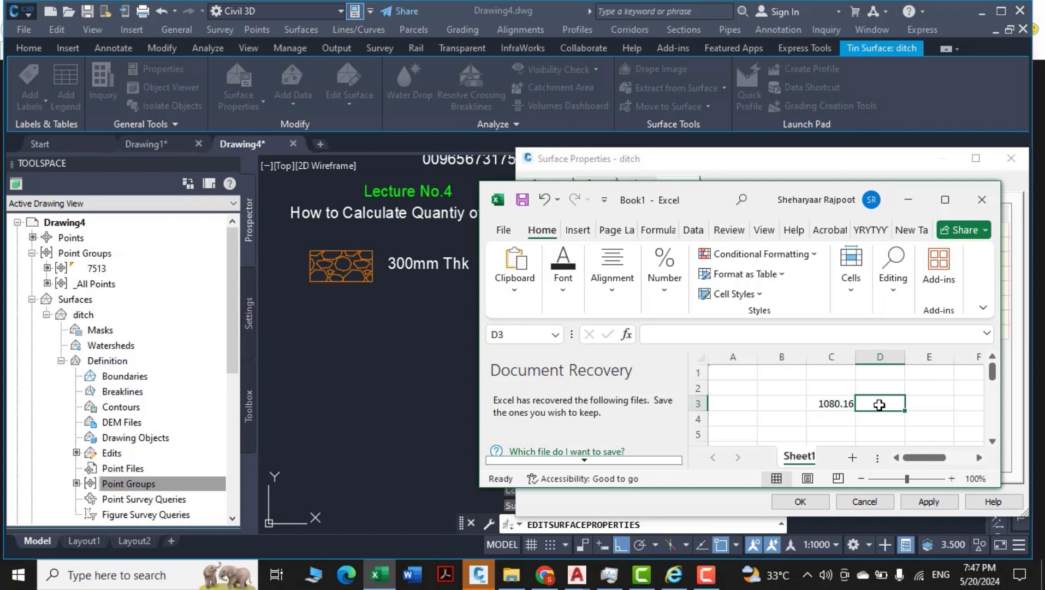
text(.30)
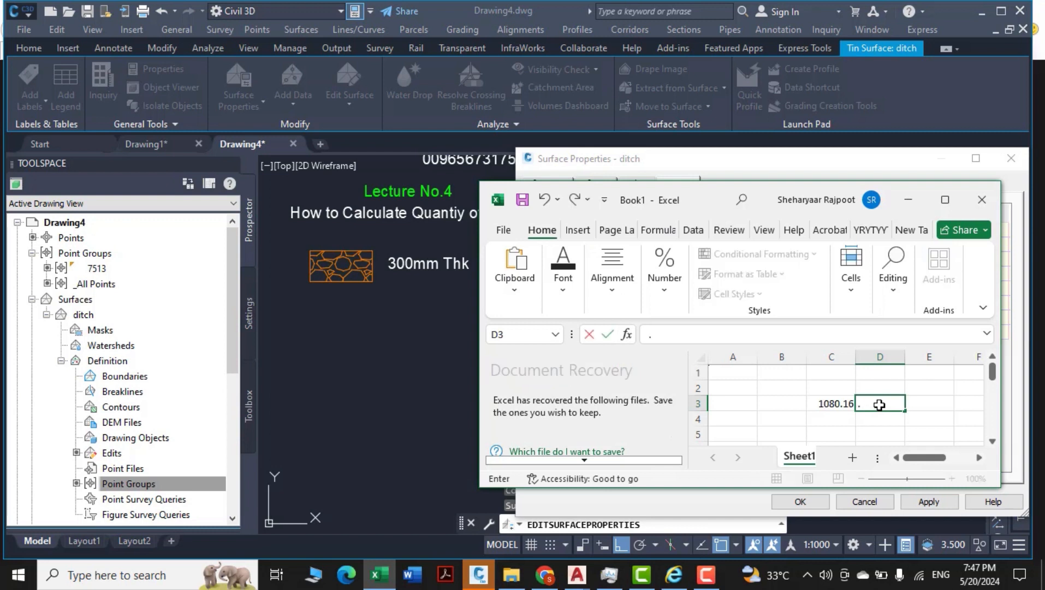
Calculate the rip rap volume in C4 with the formula =C3*D3.
click(836, 420)
text(=)
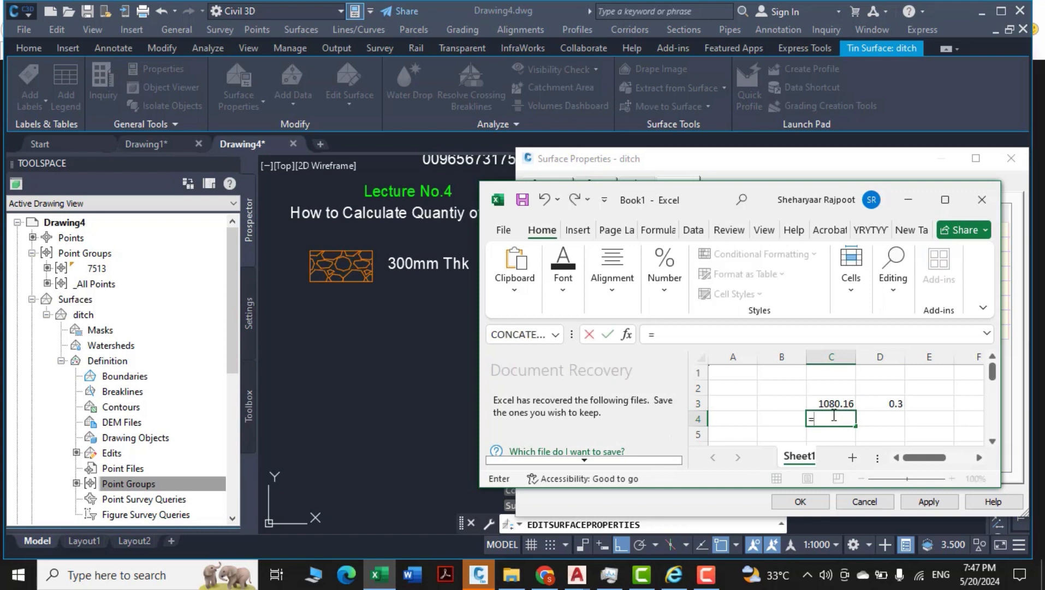
click(836, 402)
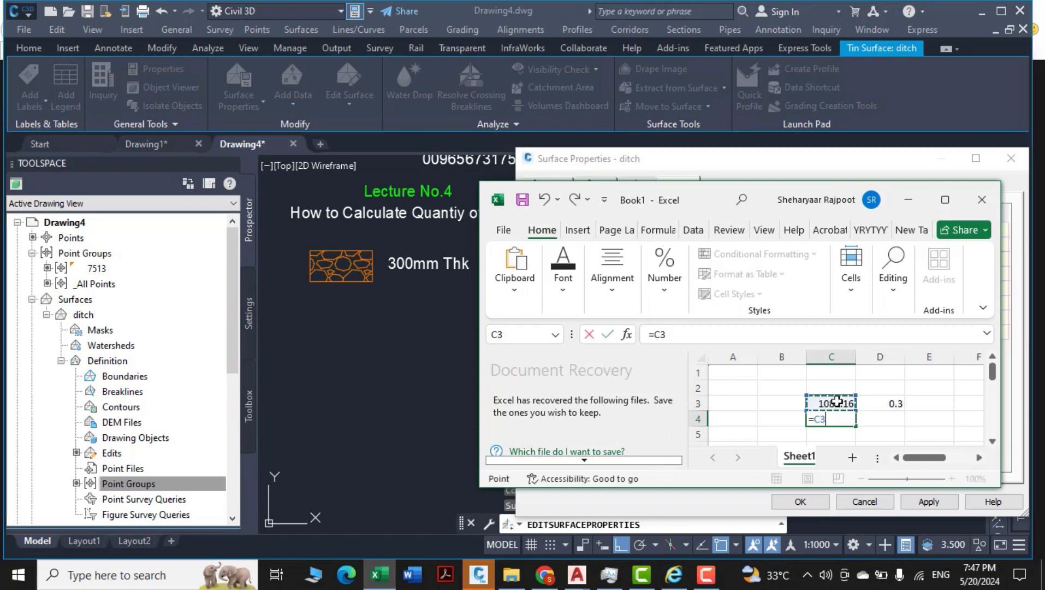
click(885, 403)
key(Return)
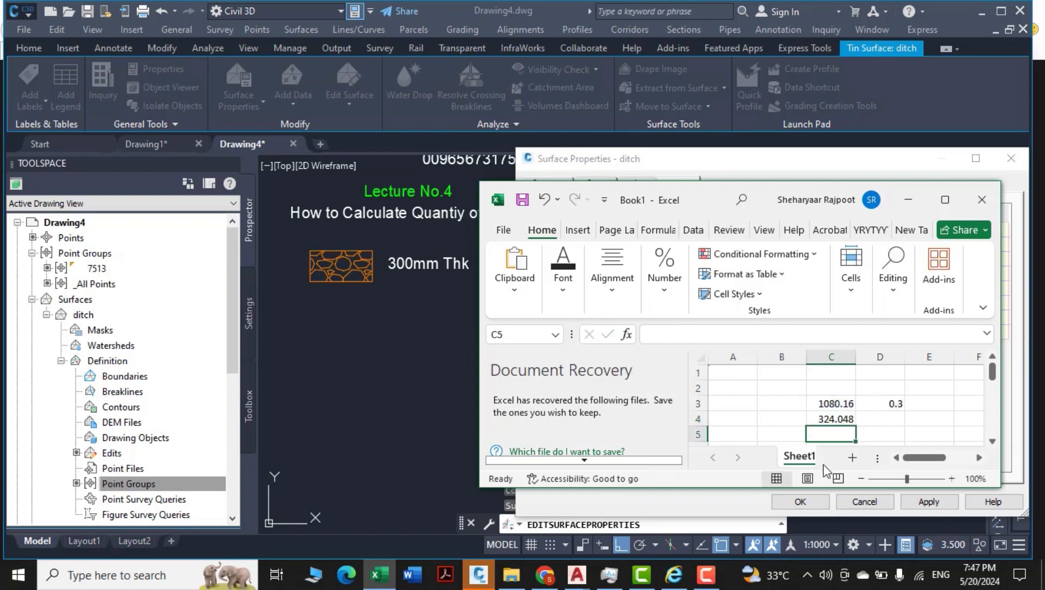
click(833, 419)
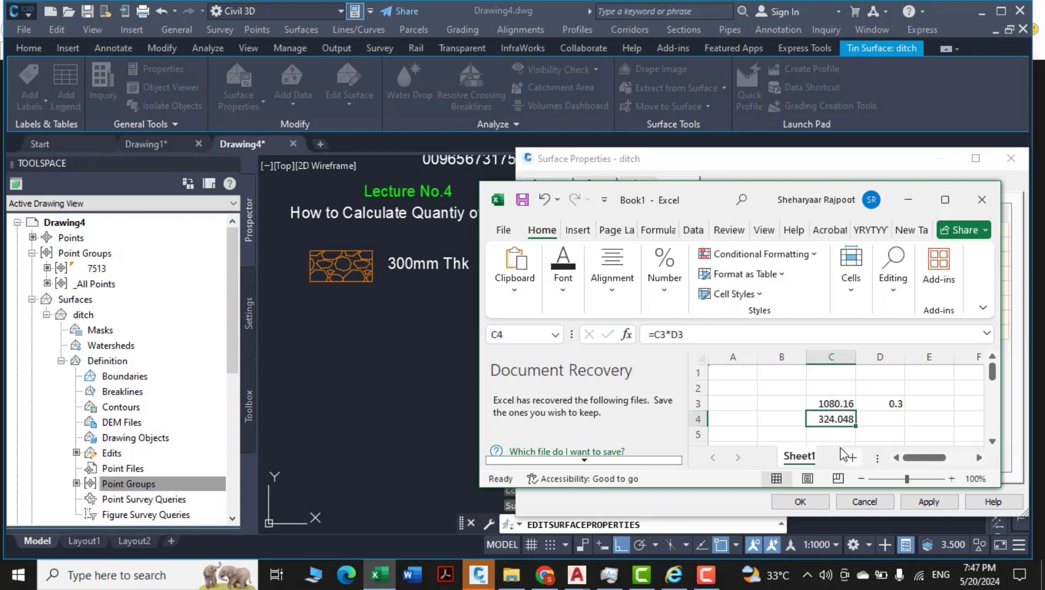
drag(711, 200, 708, 162)
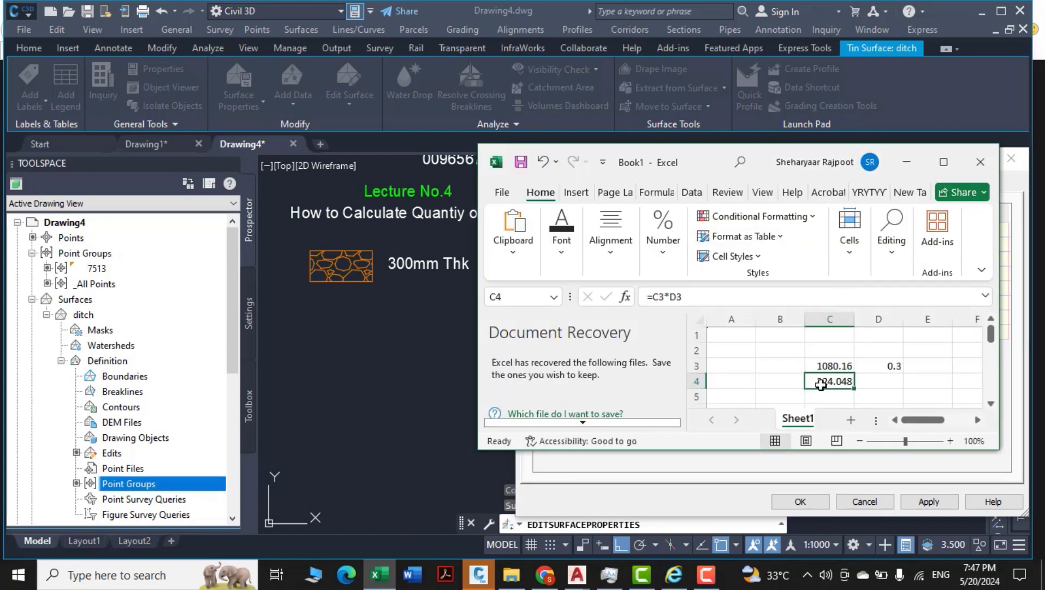
Copy the volume result in C4 and paste it as a plain value into A4.
double_click(847, 381)
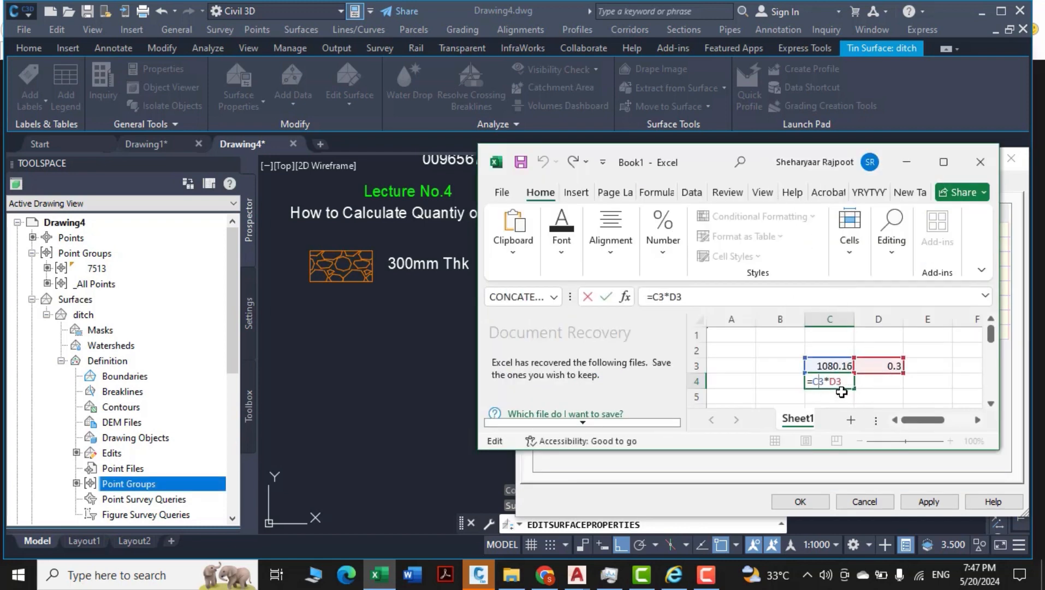
key(Escape)
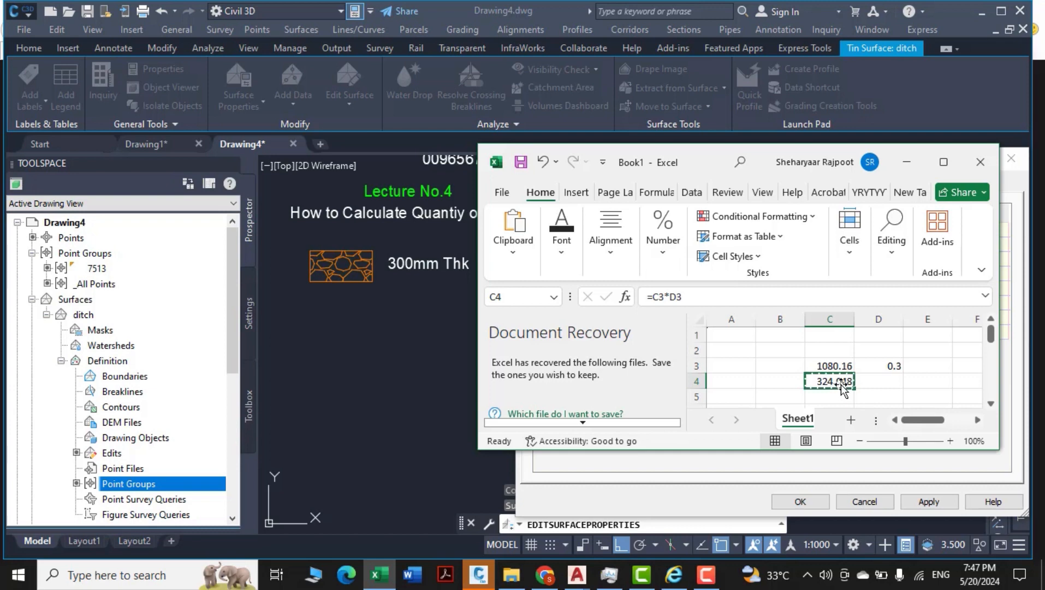
click(730, 378)
right_click(731, 378)
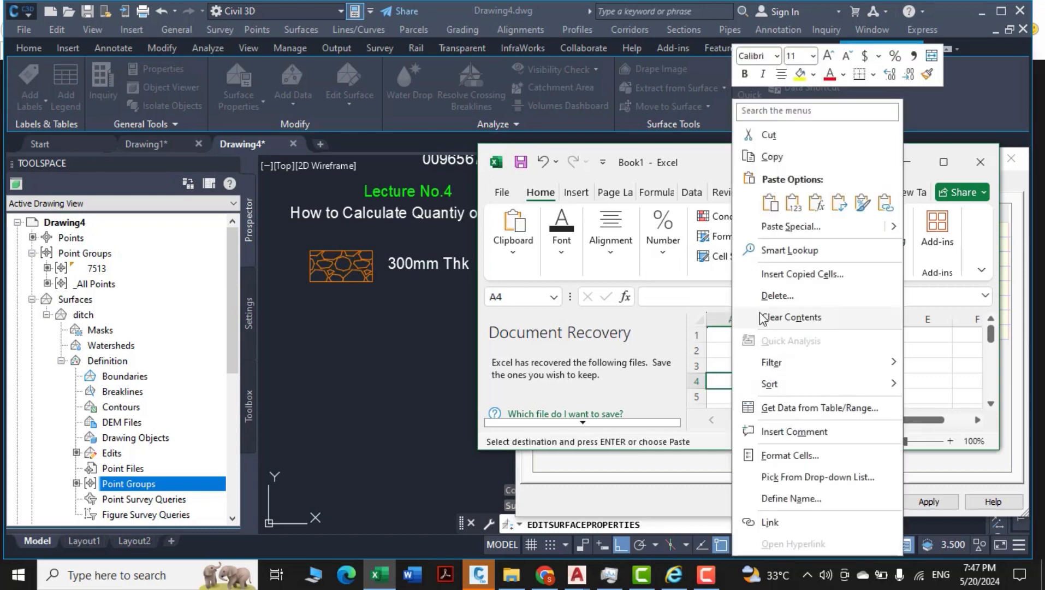
click(792, 204)
key(ctrl)
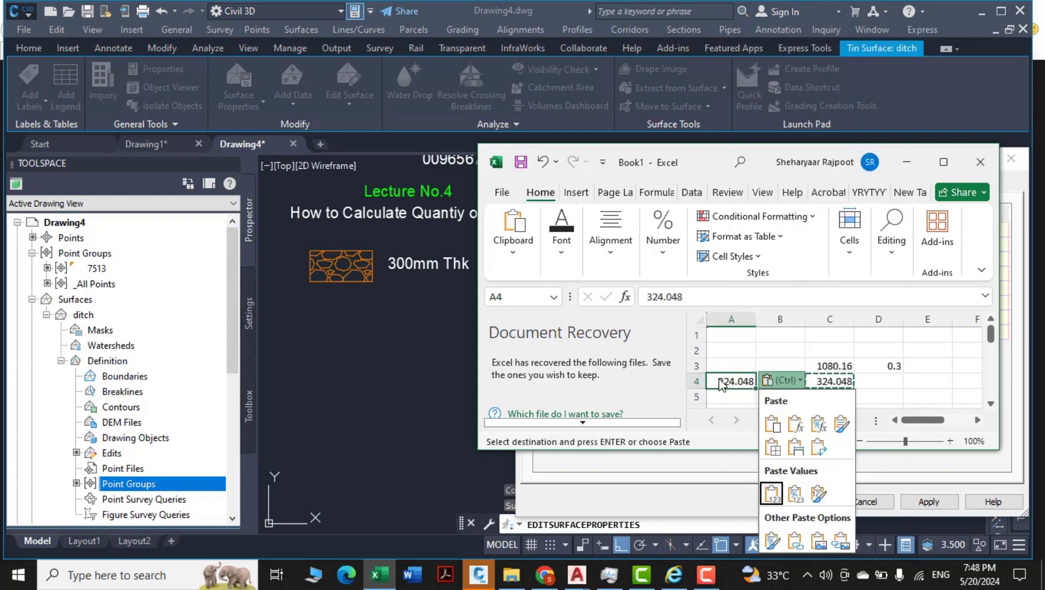
Copy the number 324.048 from inside cell A4 and minimize Excel to return to Civil 3D.
click(723, 385)
double_click(717, 381)
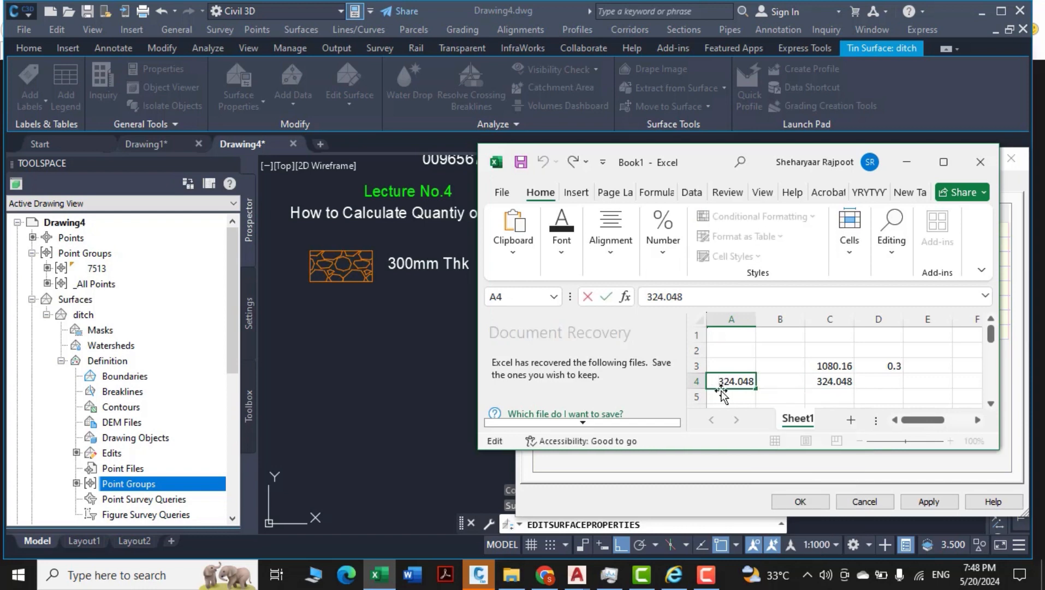
double_click(731, 378)
key(ctrl+c)
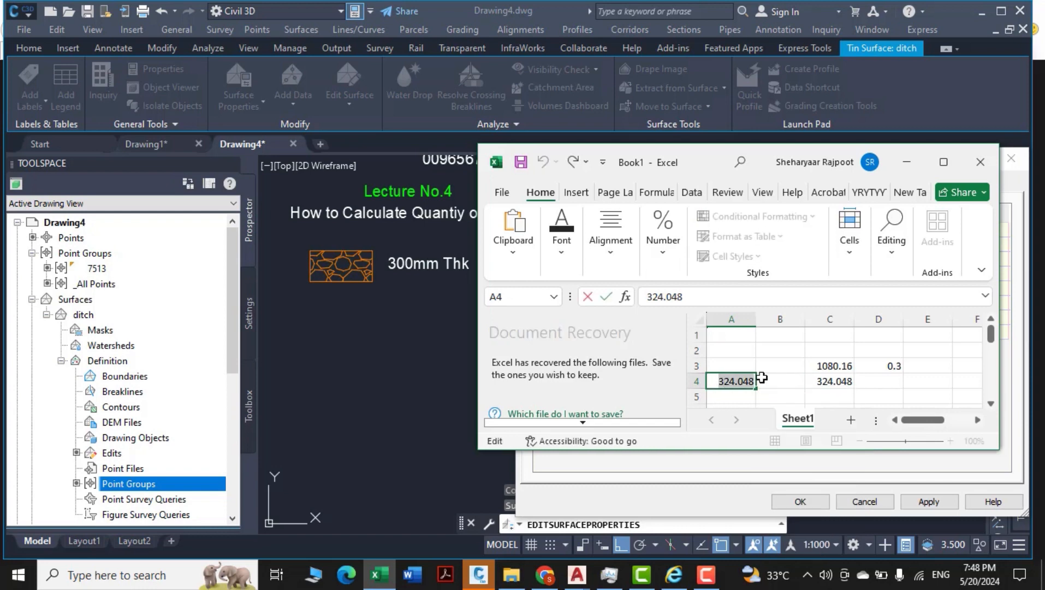
click(907, 162)
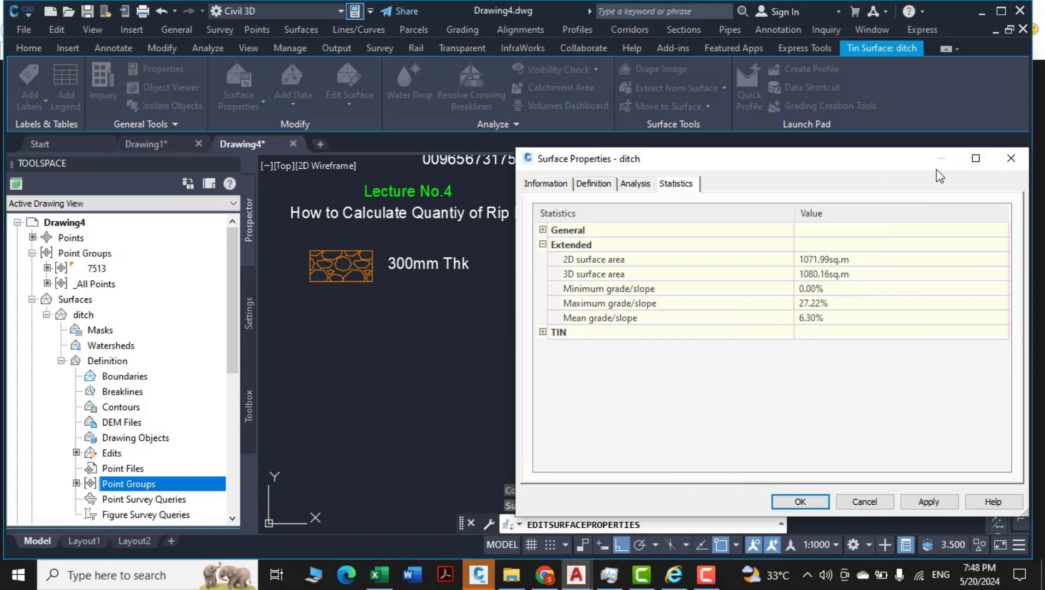
Close the ditch surface properties and copy the "300mm Thk" label to the empty space below the rip rap hatch.
click(801, 502)
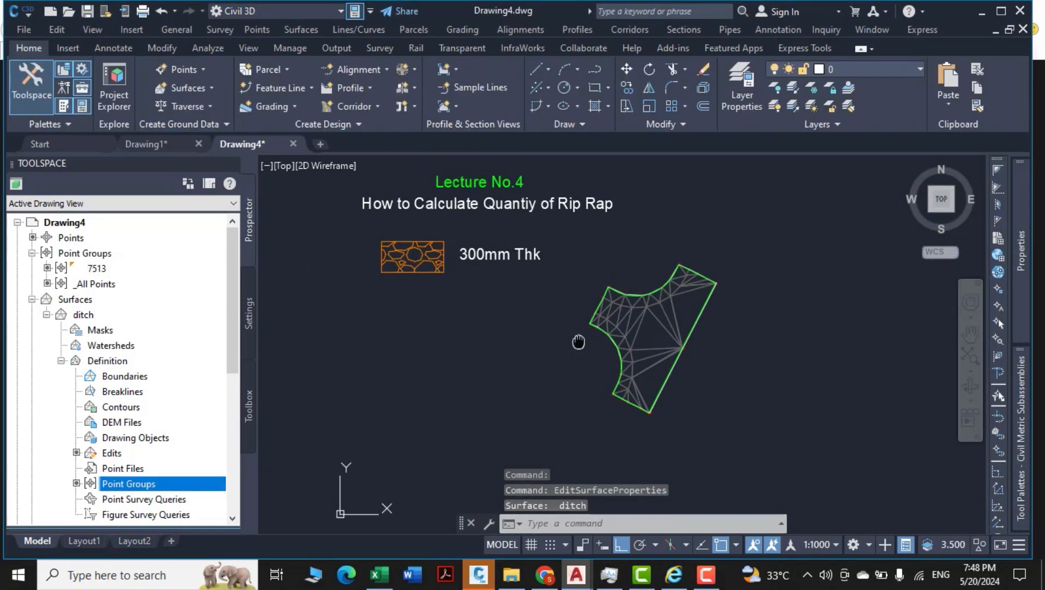
click(482, 249)
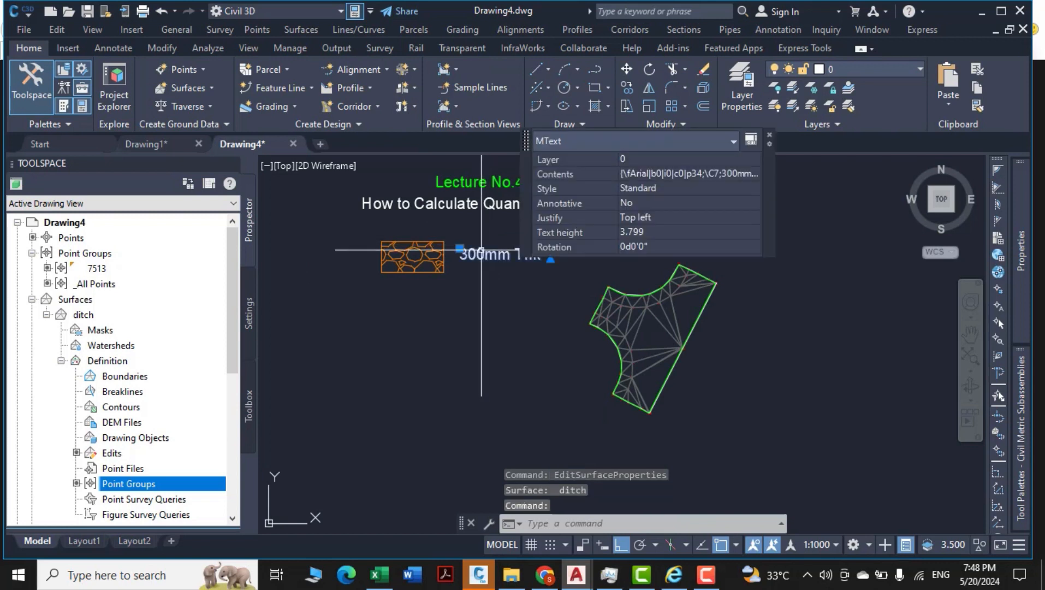
text(co)
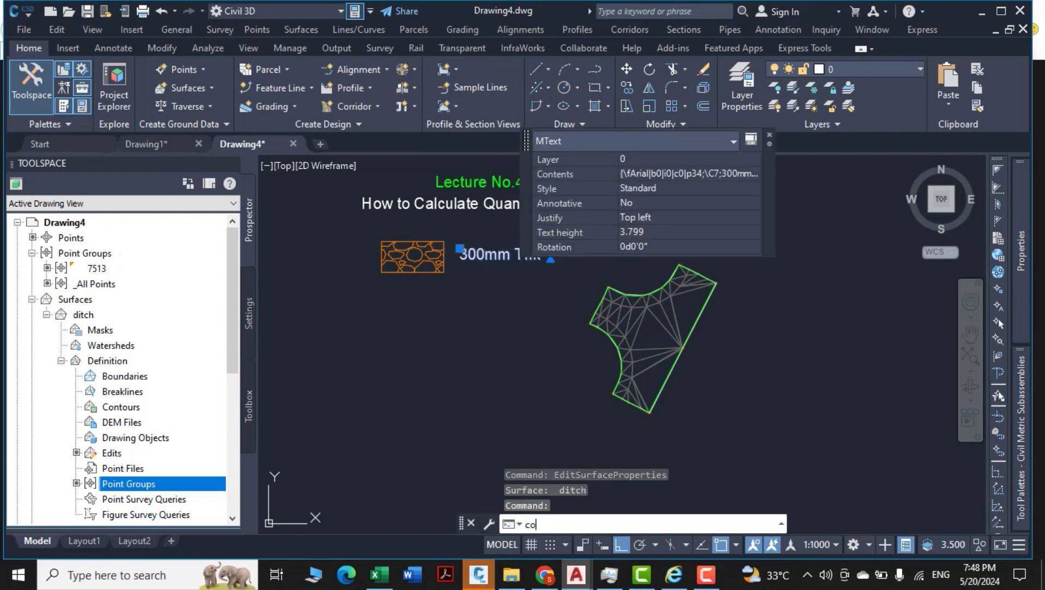
key(Return)
click(466, 273)
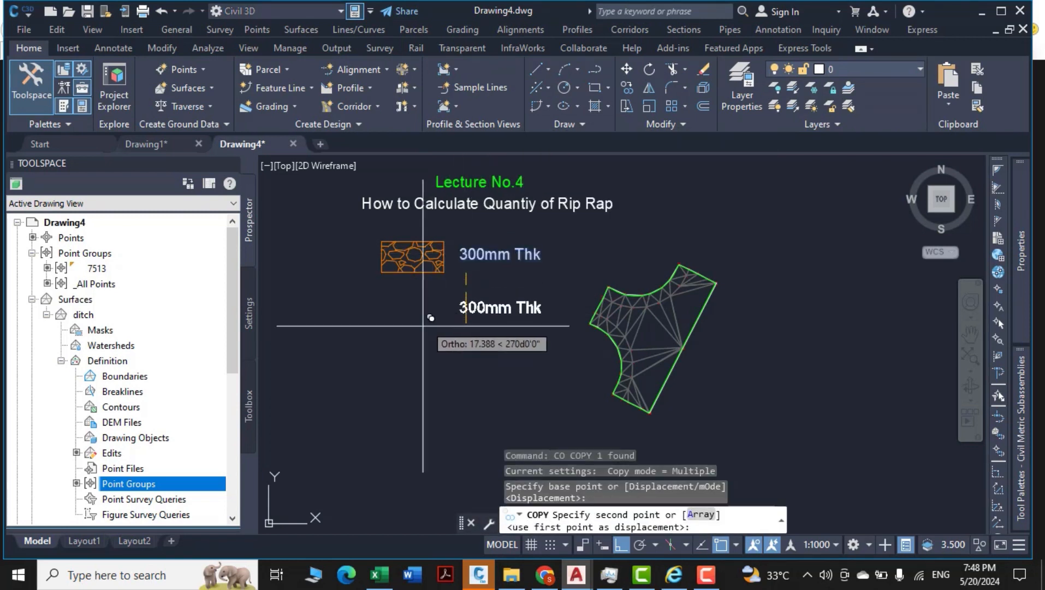
click(396, 338)
key(Escape)
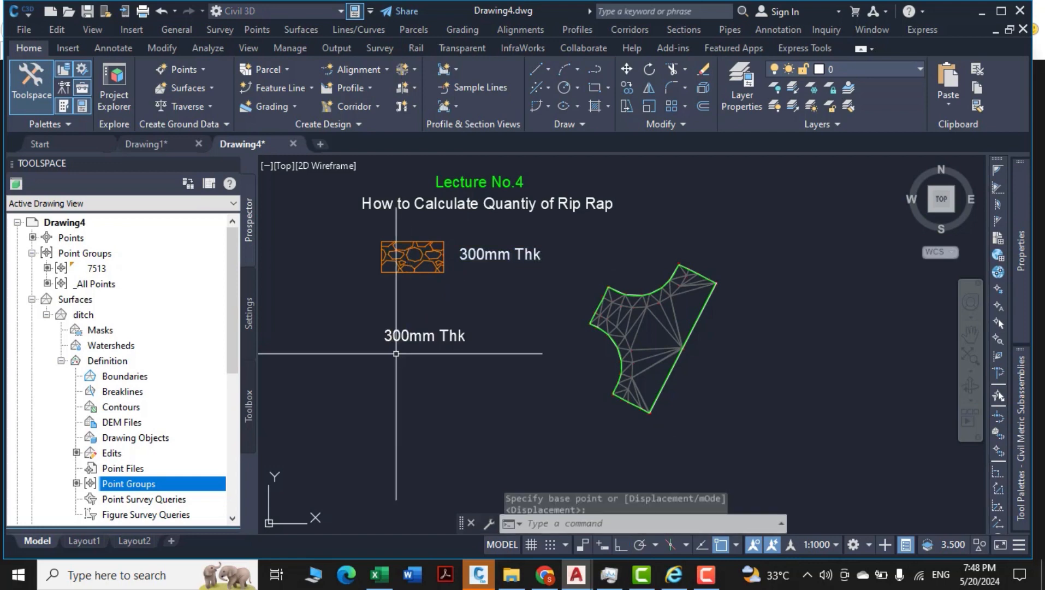
Change the copied label's text to "Volume = 324.048 m3", pasting in the number copied from Excel.
double_click(402, 342)
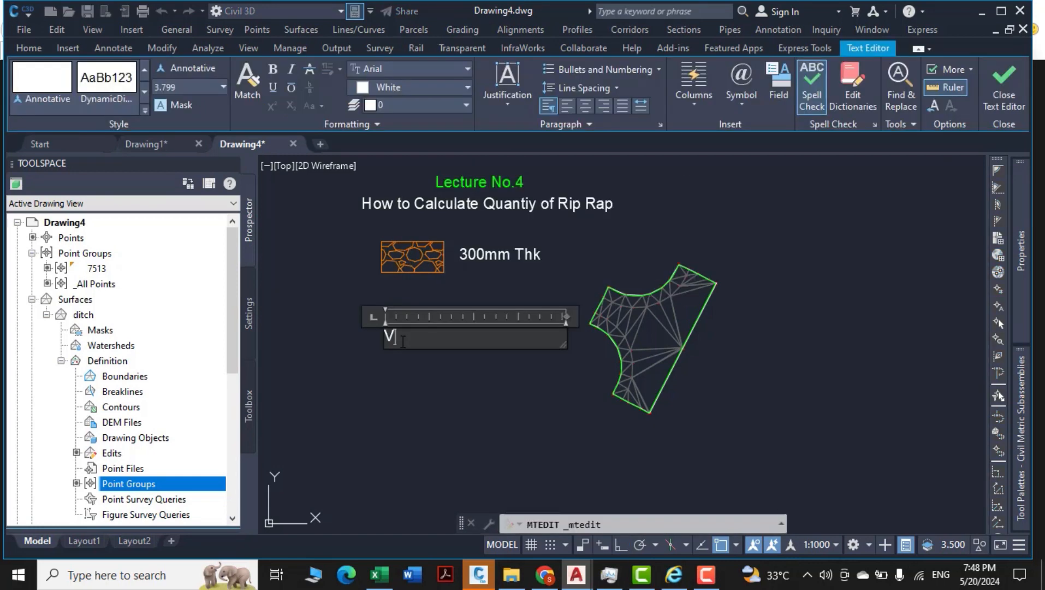
text(Volume+)
key(ctrl+v)
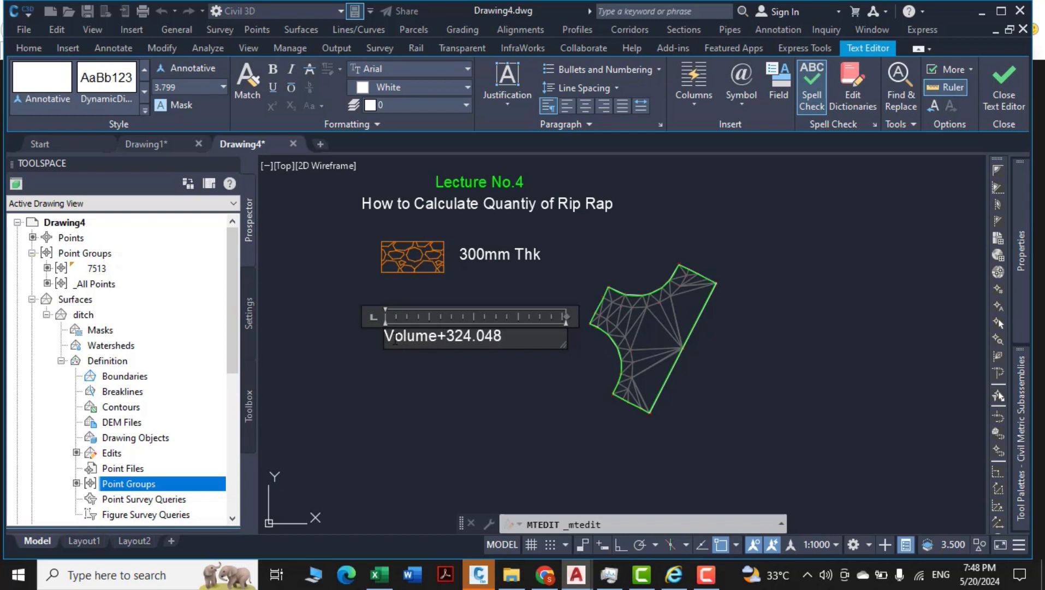
key(BackSpace)
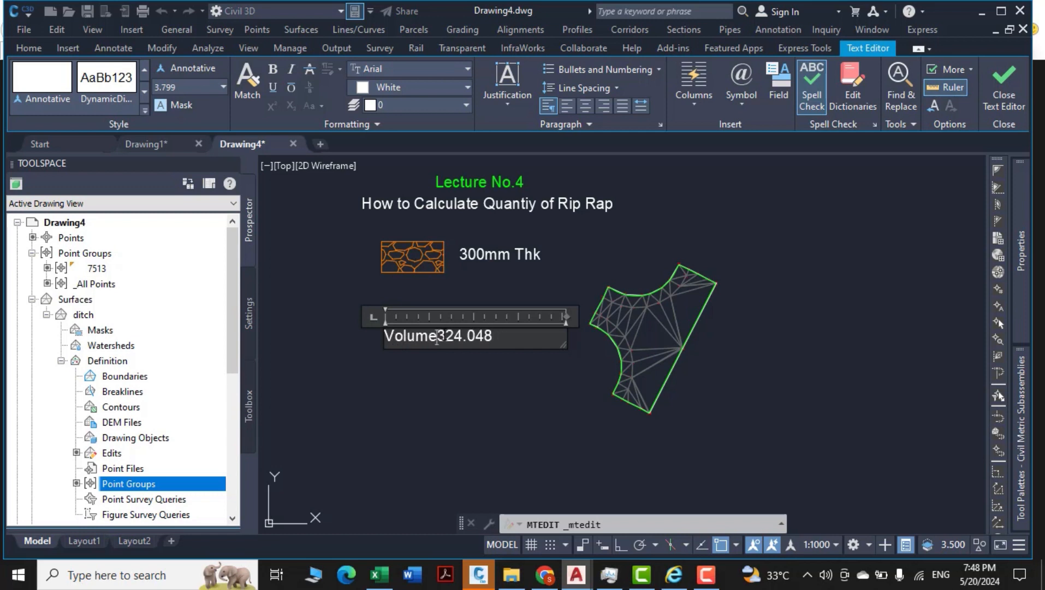
text(=)
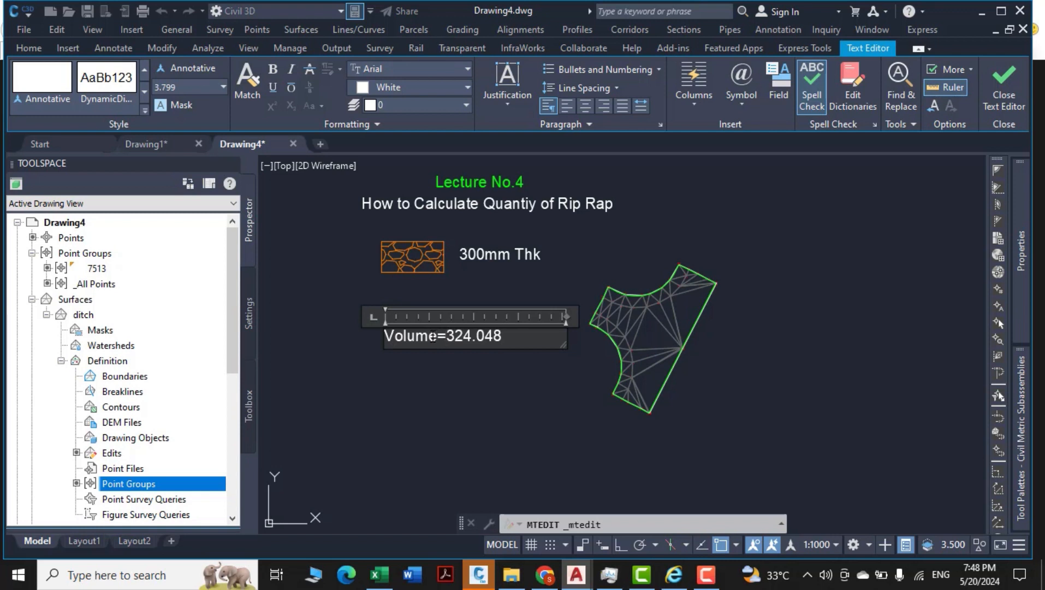
click(441, 337)
click(450, 337)
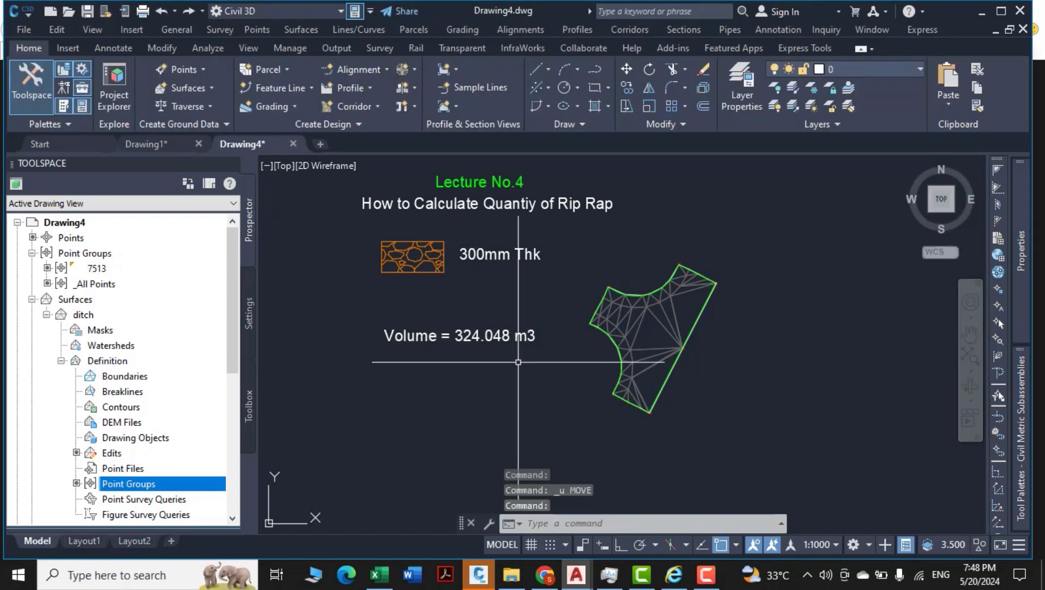
Move the volume text up and slightly left, closer beneath the rip rap hatch.
click(504, 339)
click(514, 391)
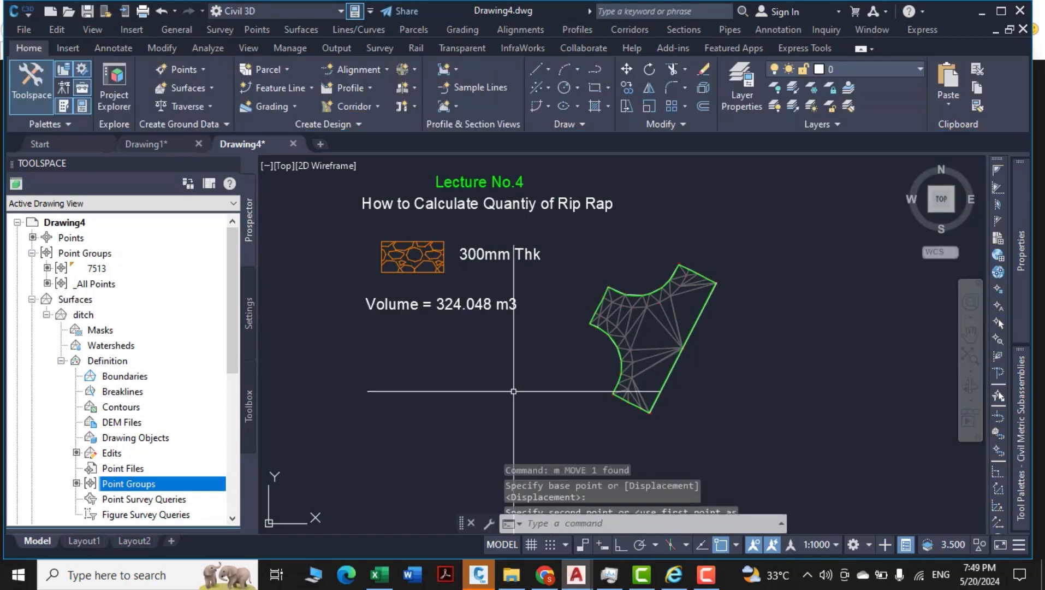
Examine the ditch surface in 3D in the Object Viewer, from several orbit angles and in SE Isometric view.
scroll(514, 339, down, 2)
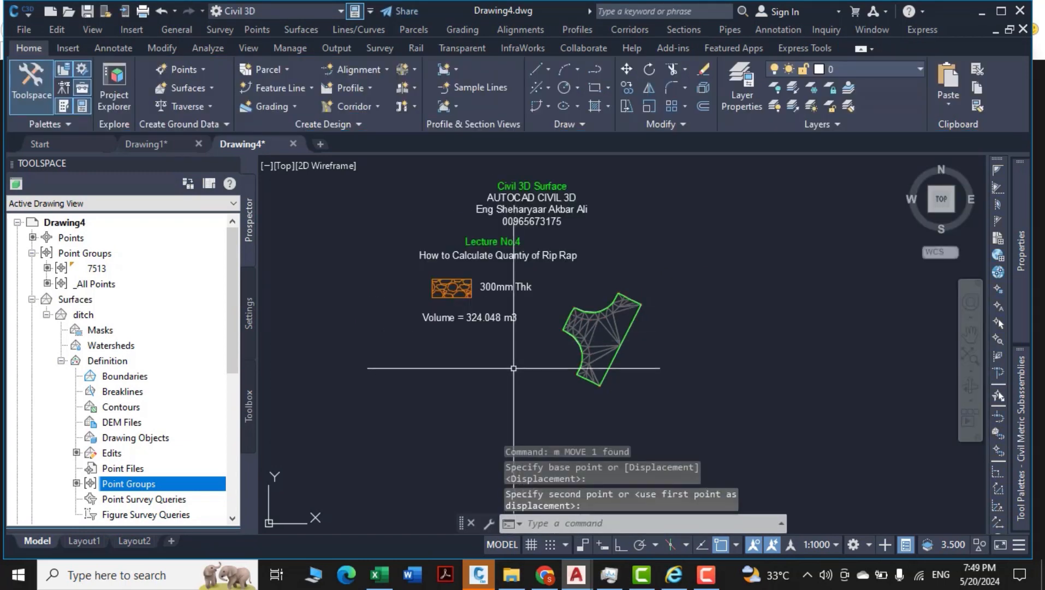
middle_drag(513, 367, 490, 393)
scroll(484, 317, up, 2)
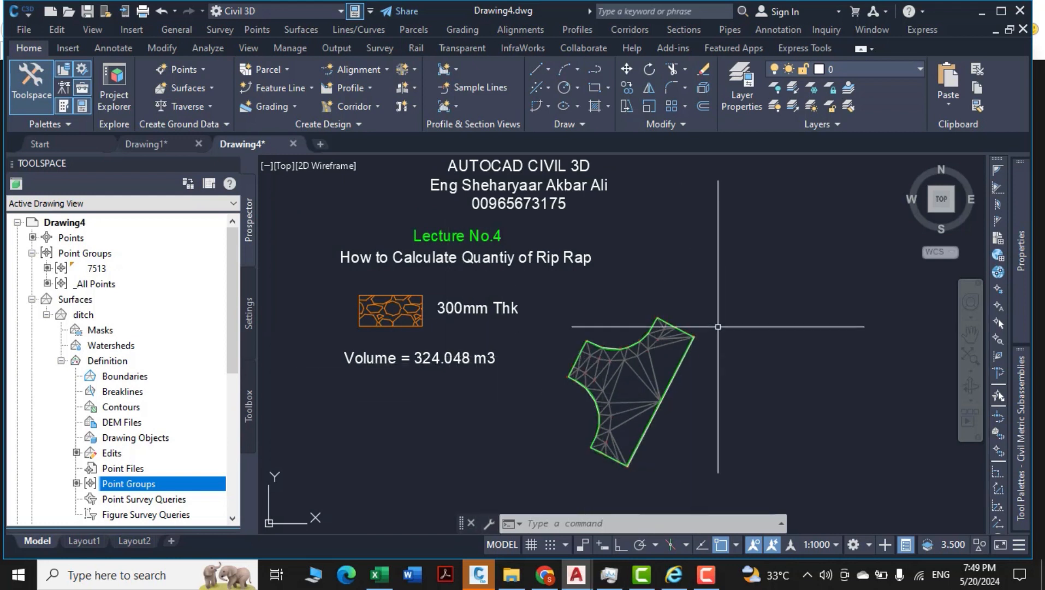
click(715, 290)
click(580, 431)
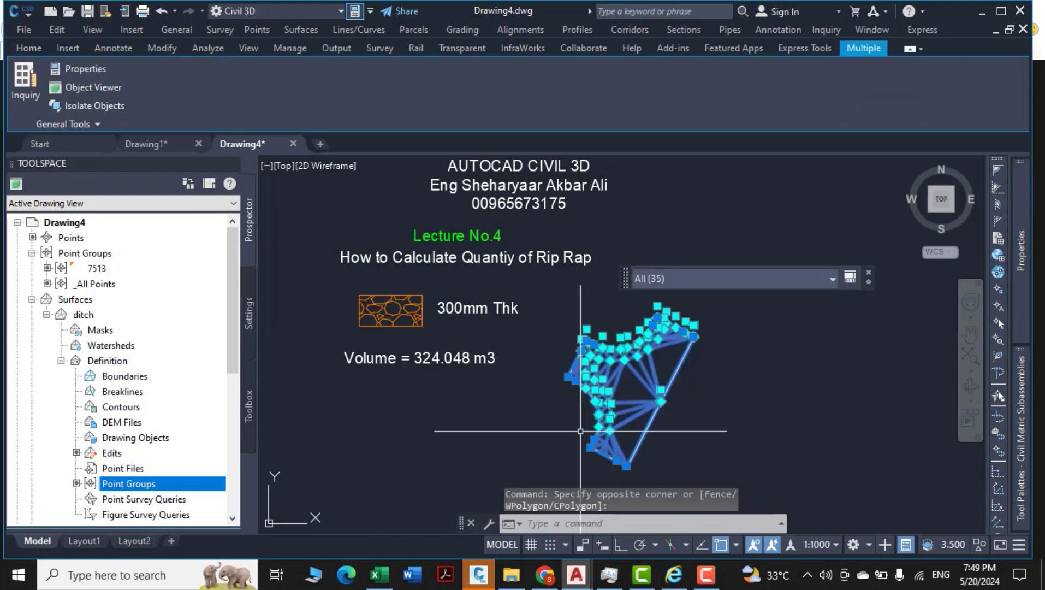
right_click(567, 433)
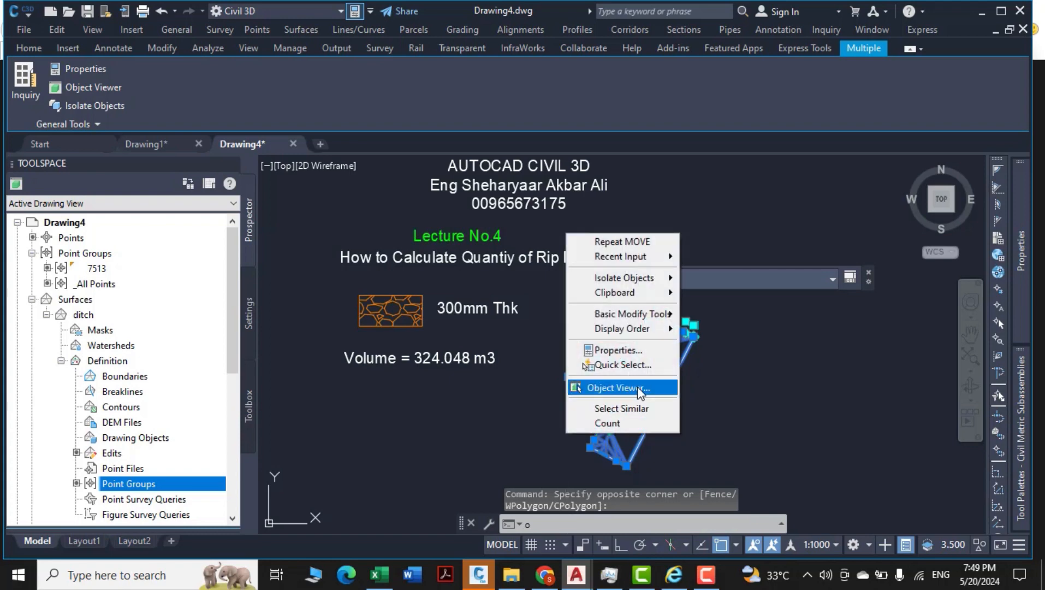
click(637, 388)
drag(619, 361, 474, 319)
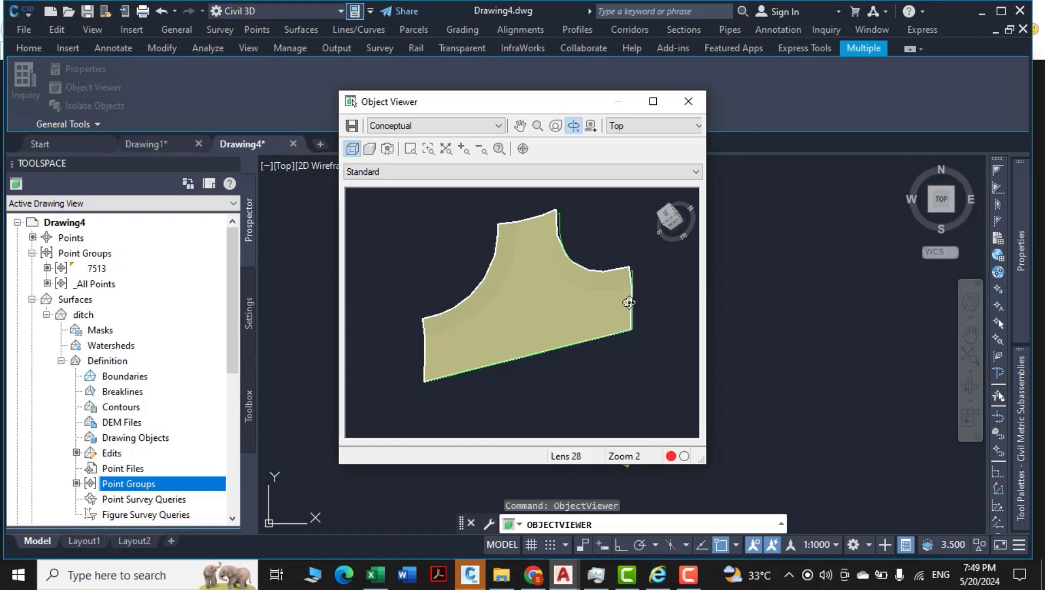
mouse_move(603, 401)
mouse_down()
mouse_move(611, 383)
mouse_move(593, 393)
mouse_up()
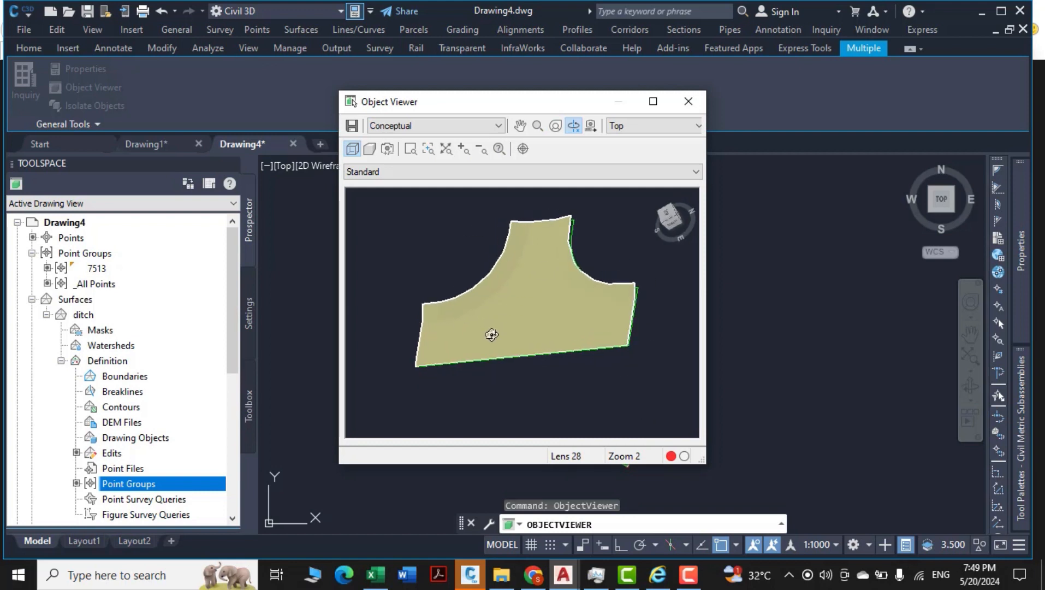
drag(553, 342, 609, 368)
click(638, 125)
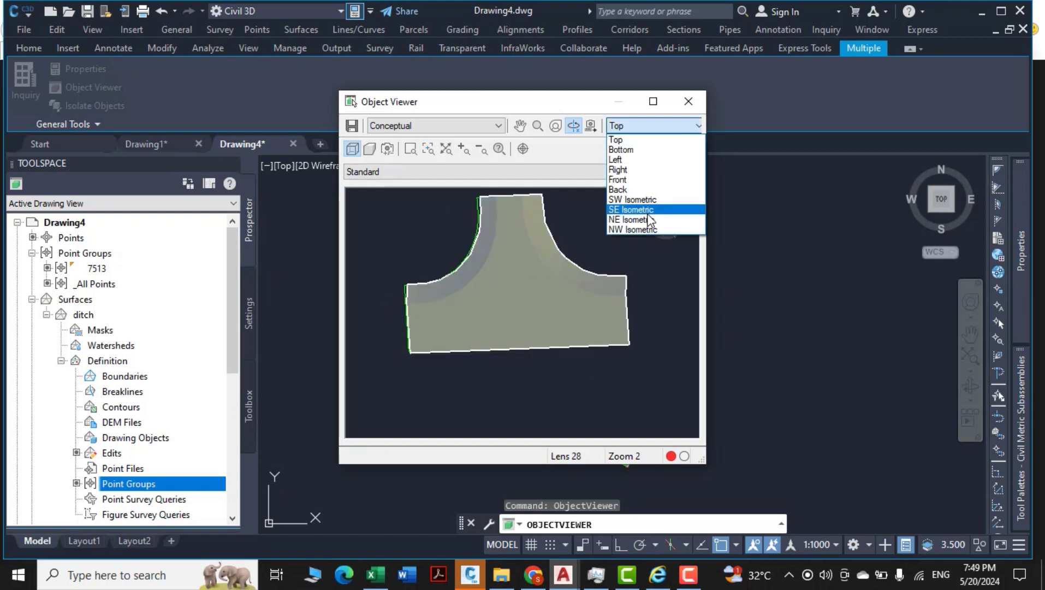
click(628, 205)
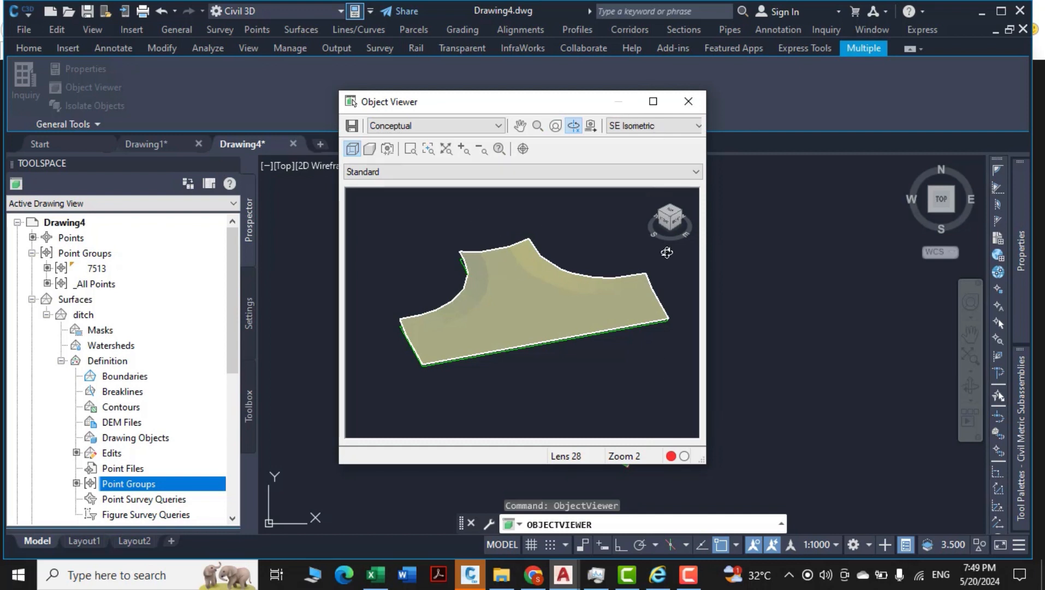
key(Escape)
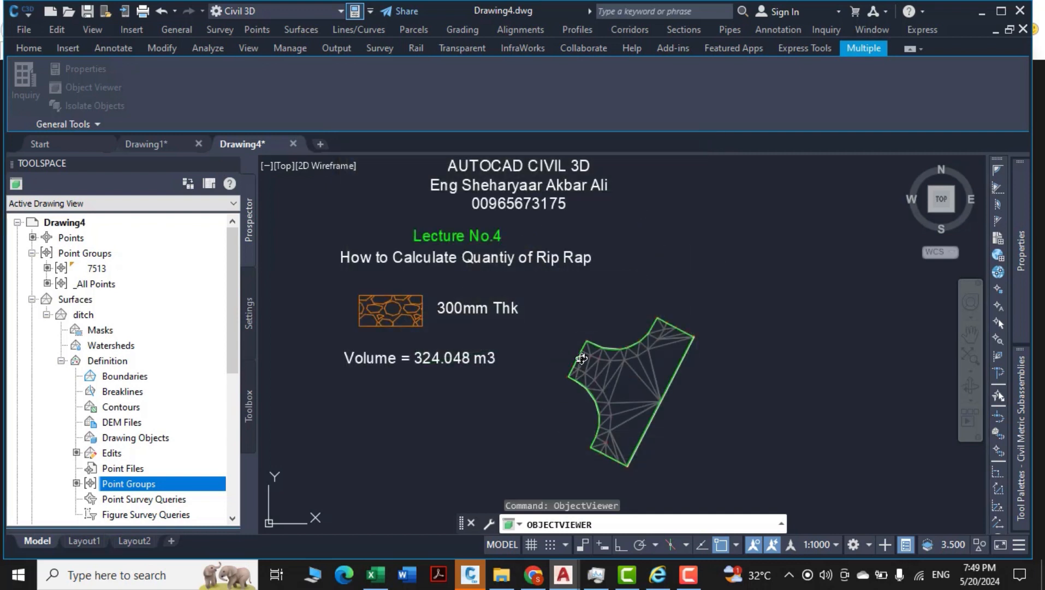
key(Escape)
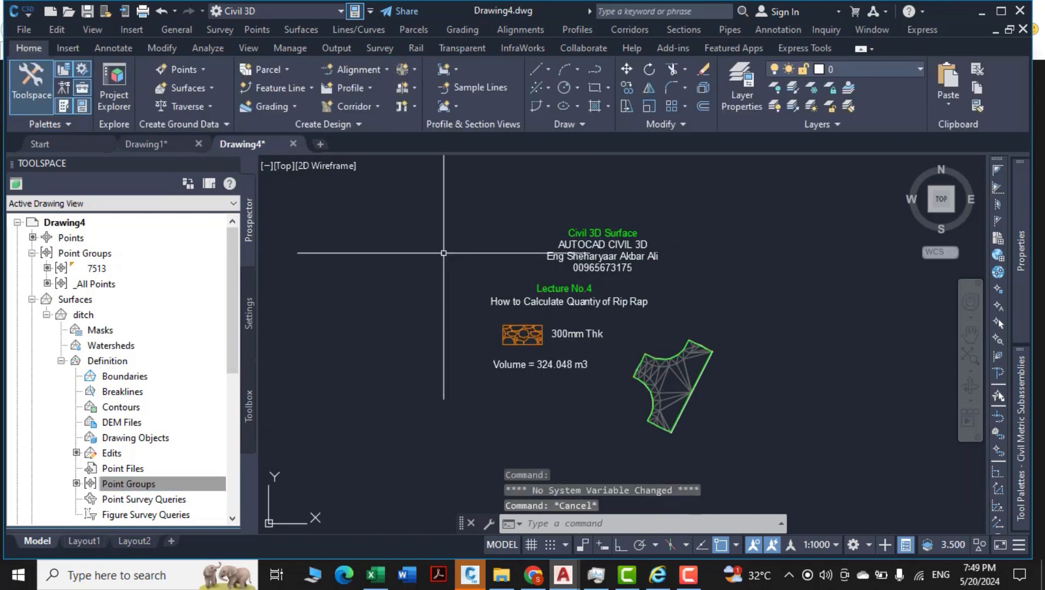
mouse_move(750, 427)
middle_down()
mouse_move(715, 402)
mouse_move(695, 422)
mouse_move(747, 483)
middle_up()
scroll(704, 415, up, 2)
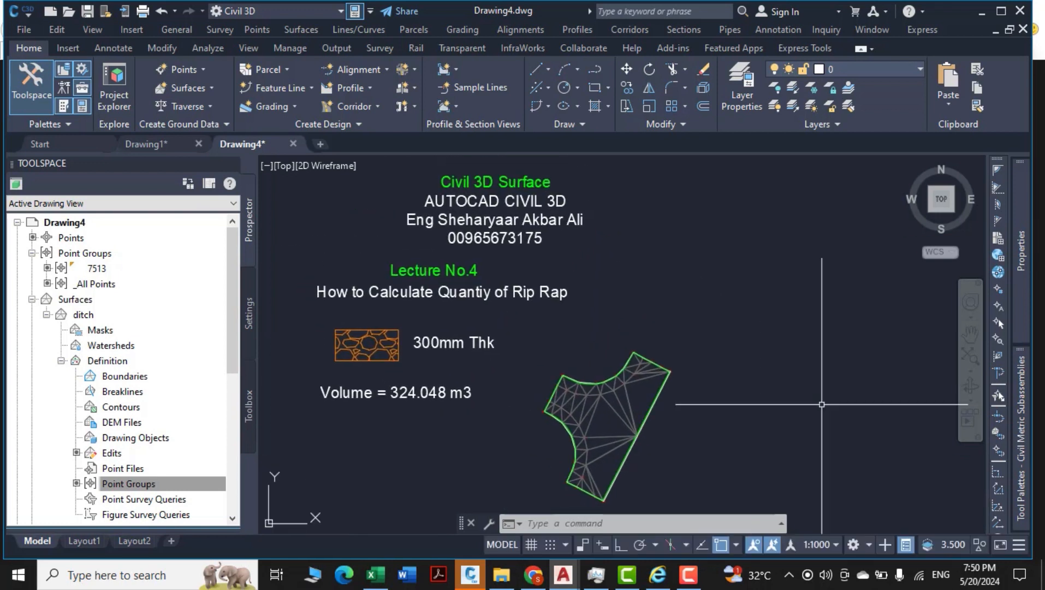
middle_drag(769, 427, 764, 420)
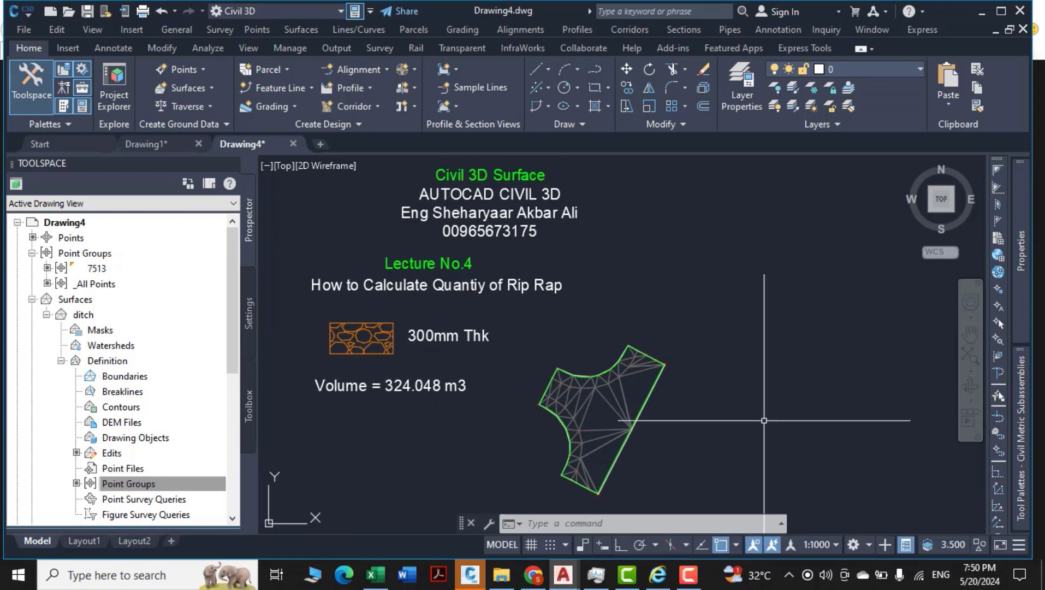